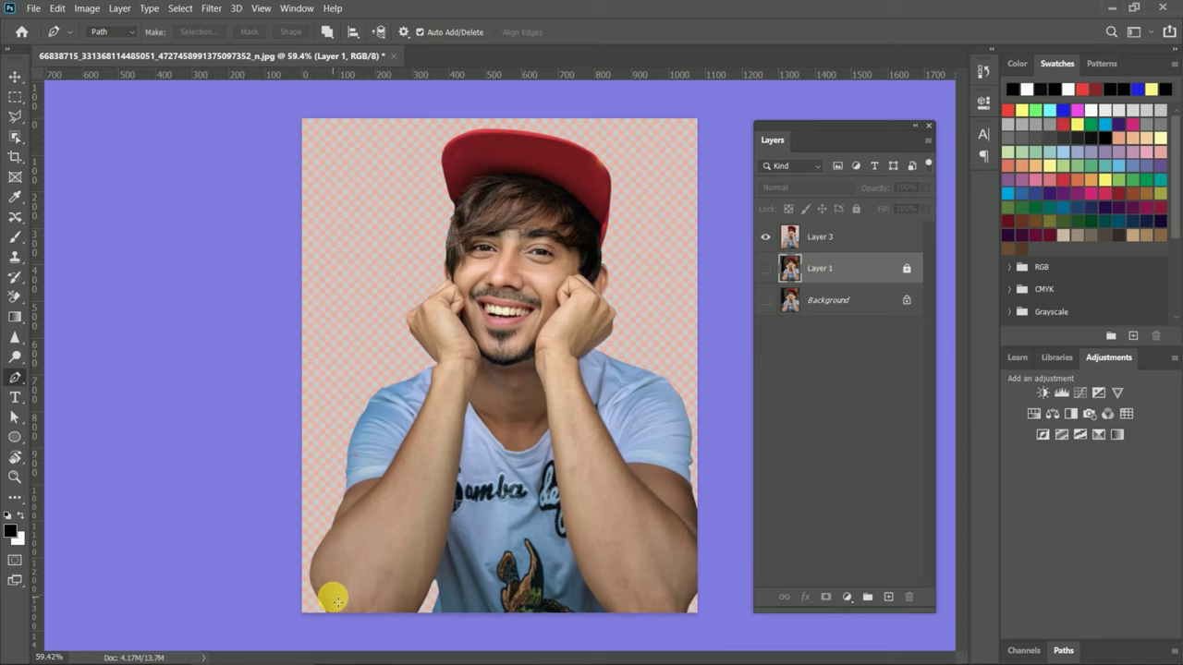
# - Switch from the Pen tool to the Move tool and zoom to fit the cut-out photo
pyautogui.scroll(2, 396, 338)
pyautogui.scroll(-1, 453, 311)
pyautogui.scroll(-2, 454, 311)
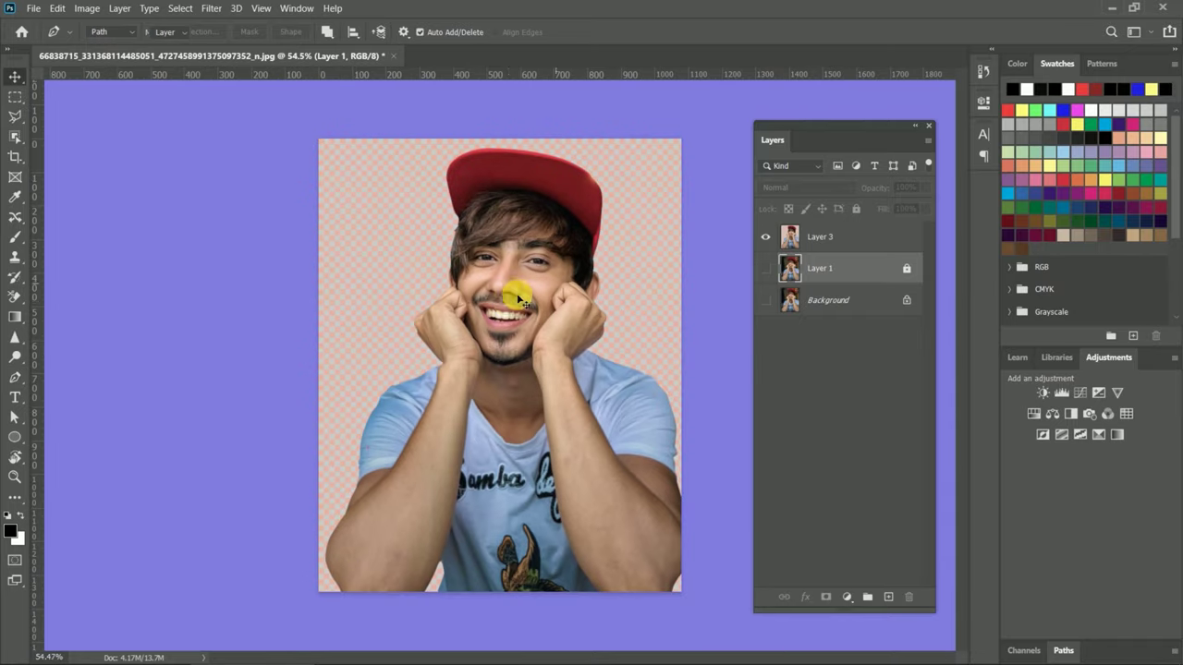
pyautogui.press('v')
pyautogui.scroll(1, 508, 305)
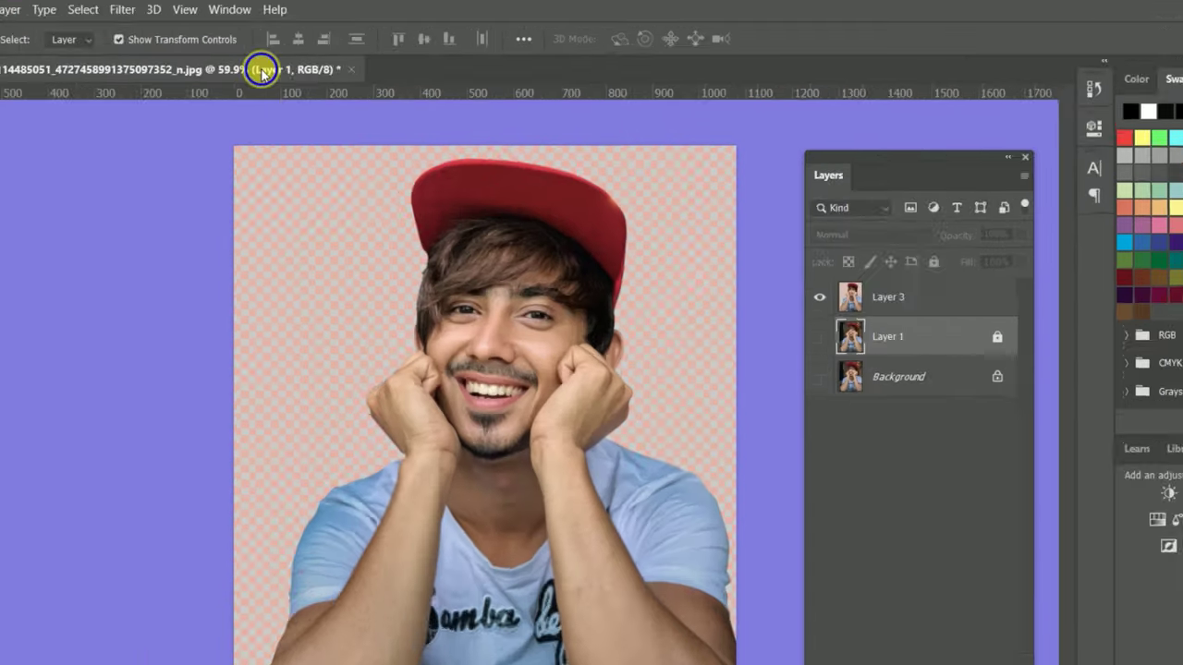
pyautogui.rightClick(322, 58)
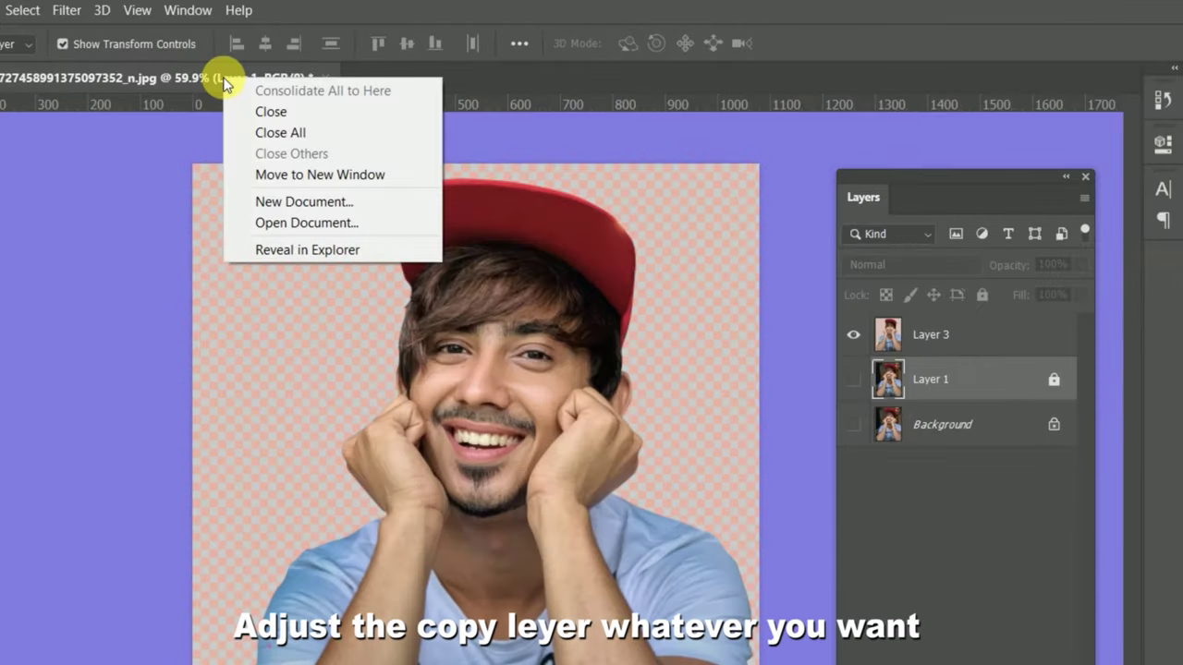
# - Create a new 1200 x 1200 px, 72 ppi document using the Working sRGB colour profile
pyautogui.click(277, 202)
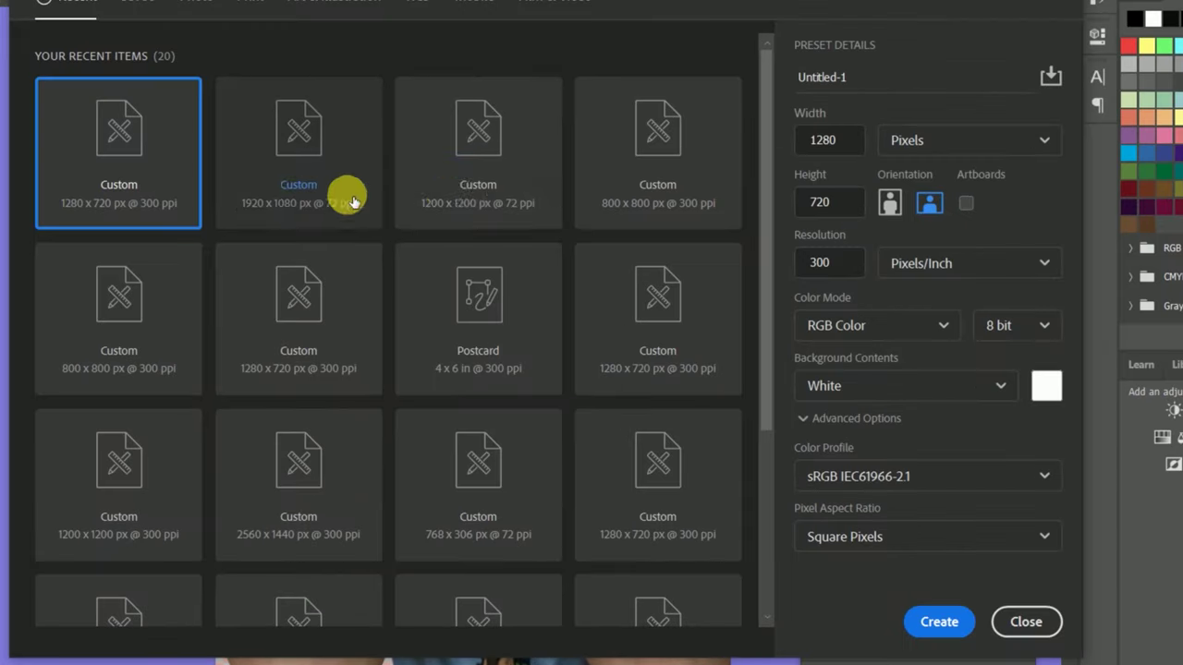
pyautogui.click(453, 201)
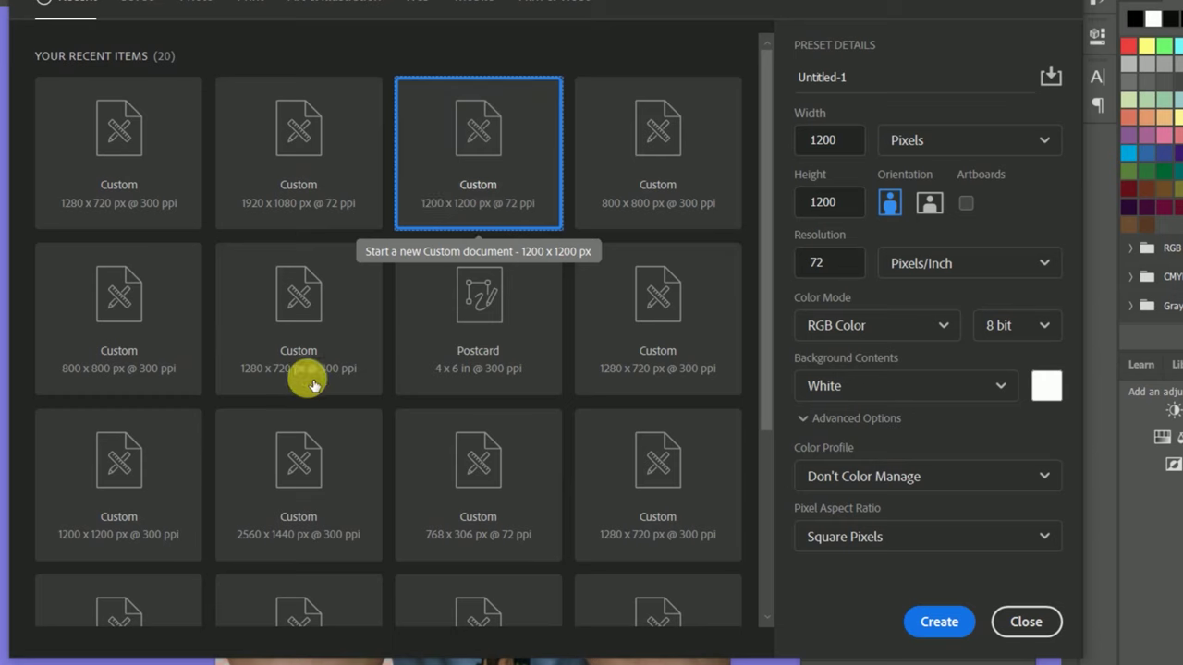
pyautogui.click(1048, 479)
pyautogui.scroll(-3, 884, 417)
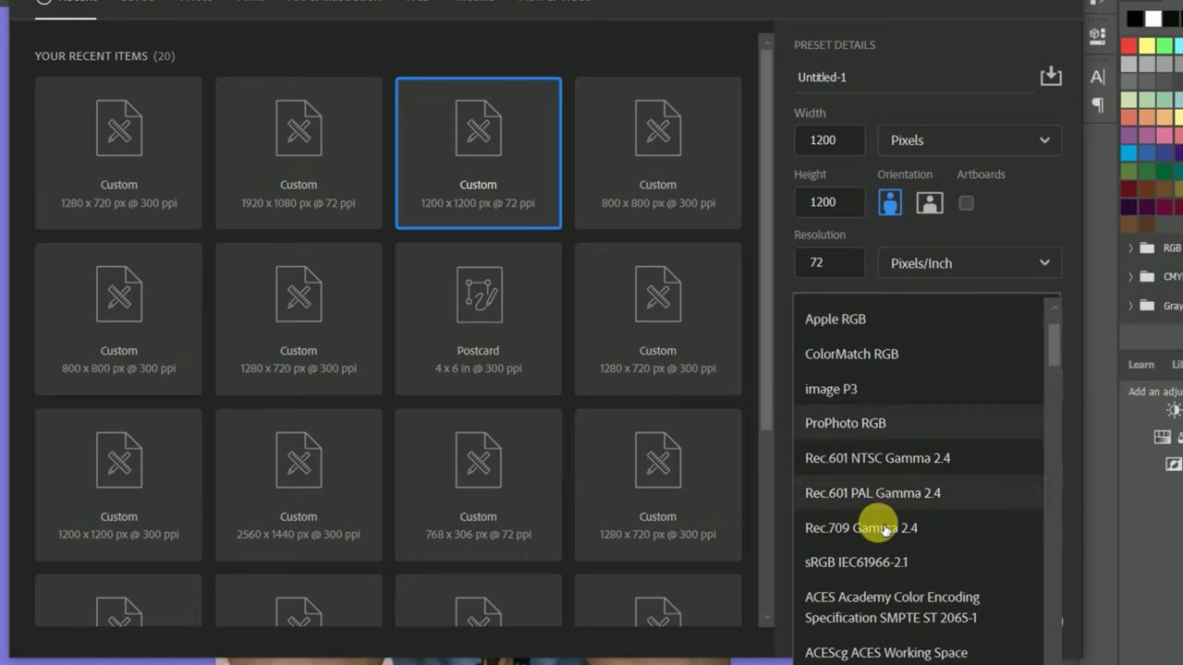
pyautogui.scroll(-2, 897, 609)
pyautogui.scroll(-3, 898, 633)
pyautogui.scroll(-3, 924, 601)
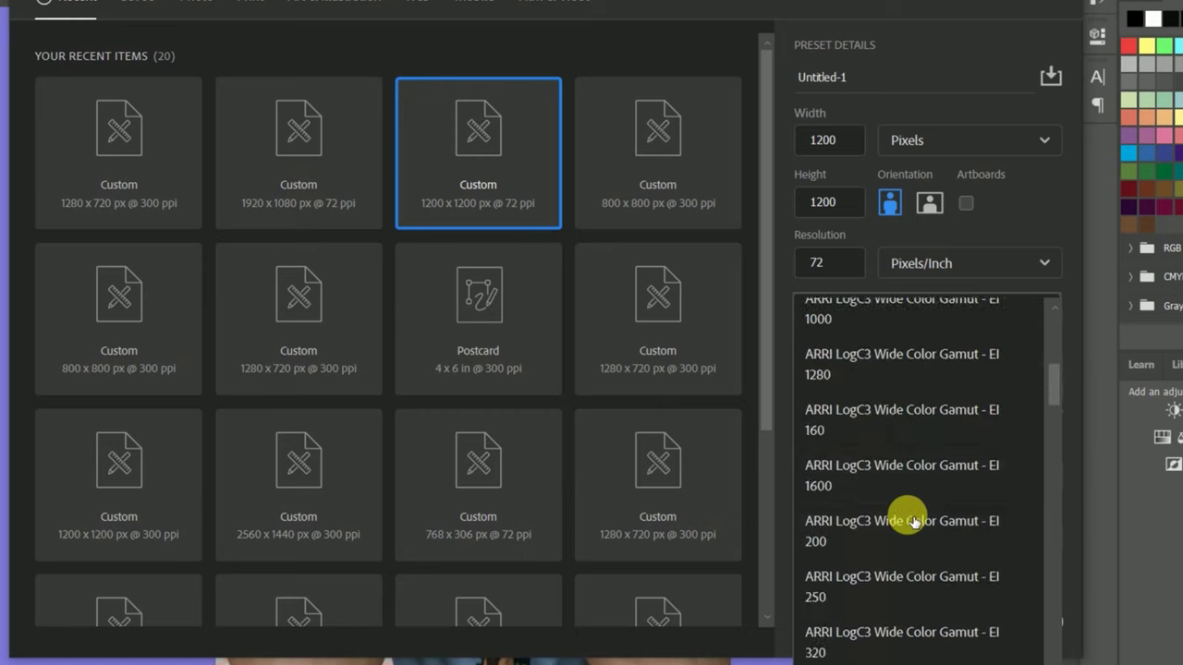
pyautogui.scroll(5, 934, 545)
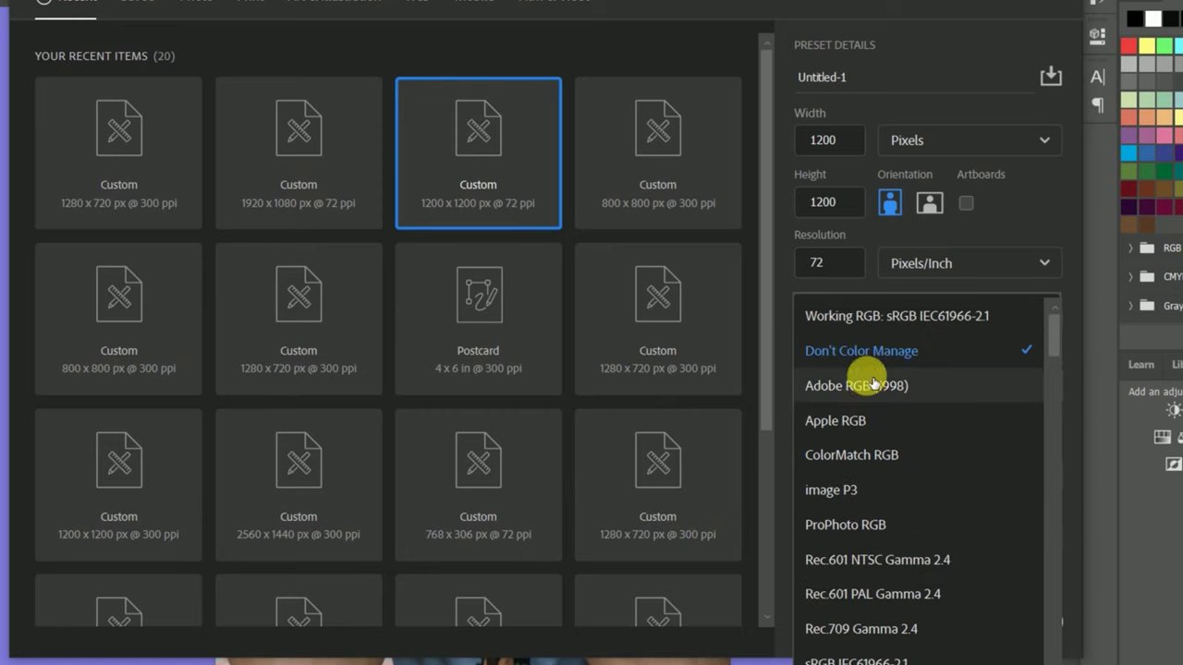
pyautogui.click(858, 320)
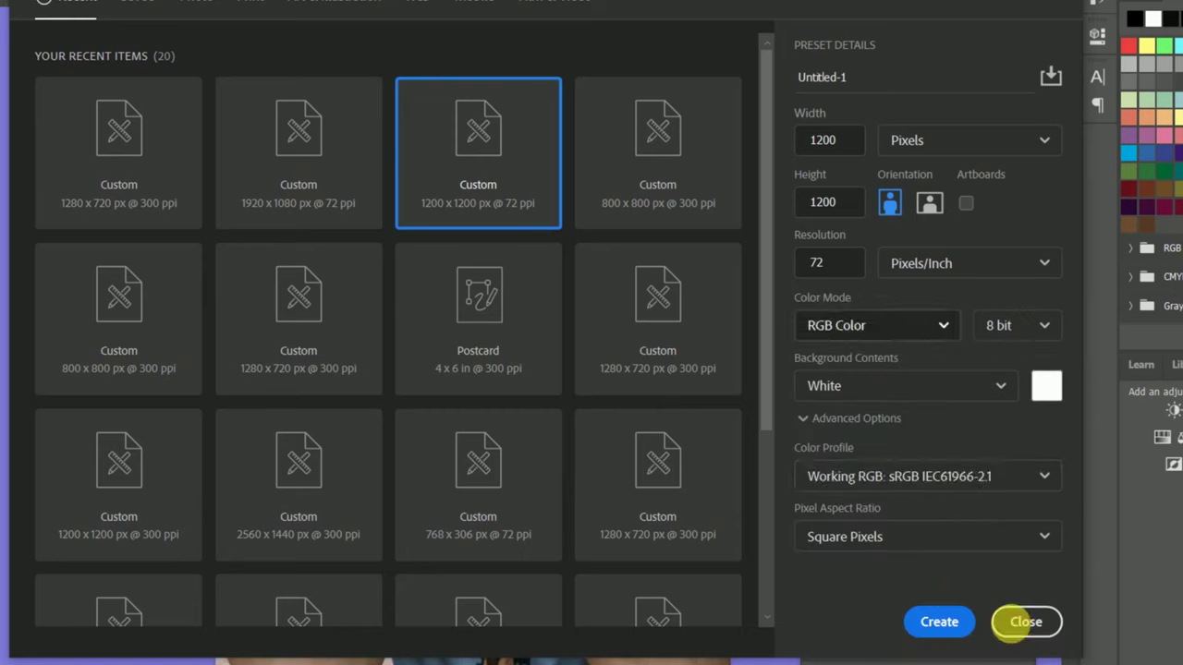
pyautogui.click(956, 632)
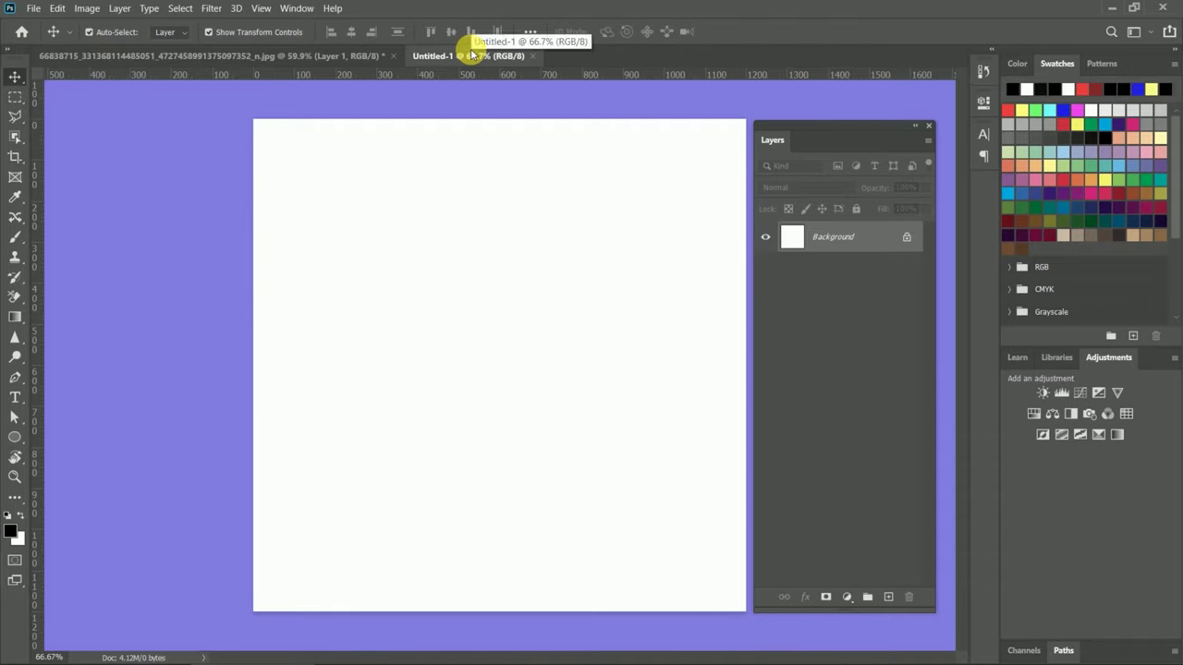
# - Copy the cut-out man from Layer 3 into Untitled-1 and settle it near the canvas centre
pyautogui.click(312, 56)
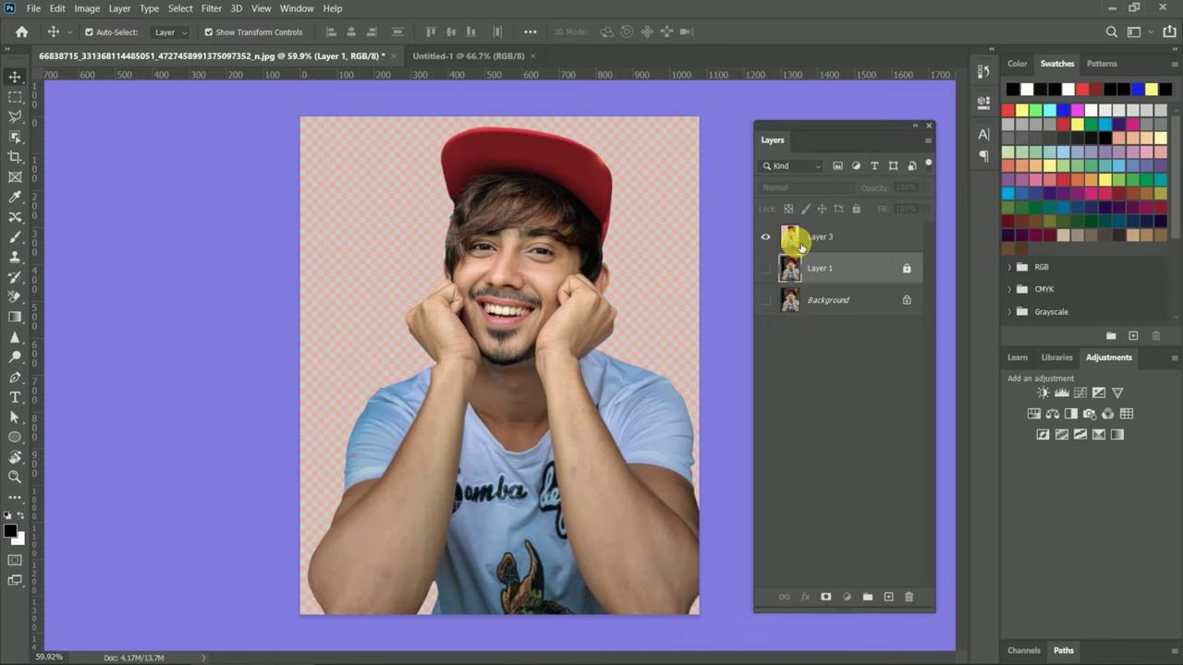
pyautogui.click(798, 239)
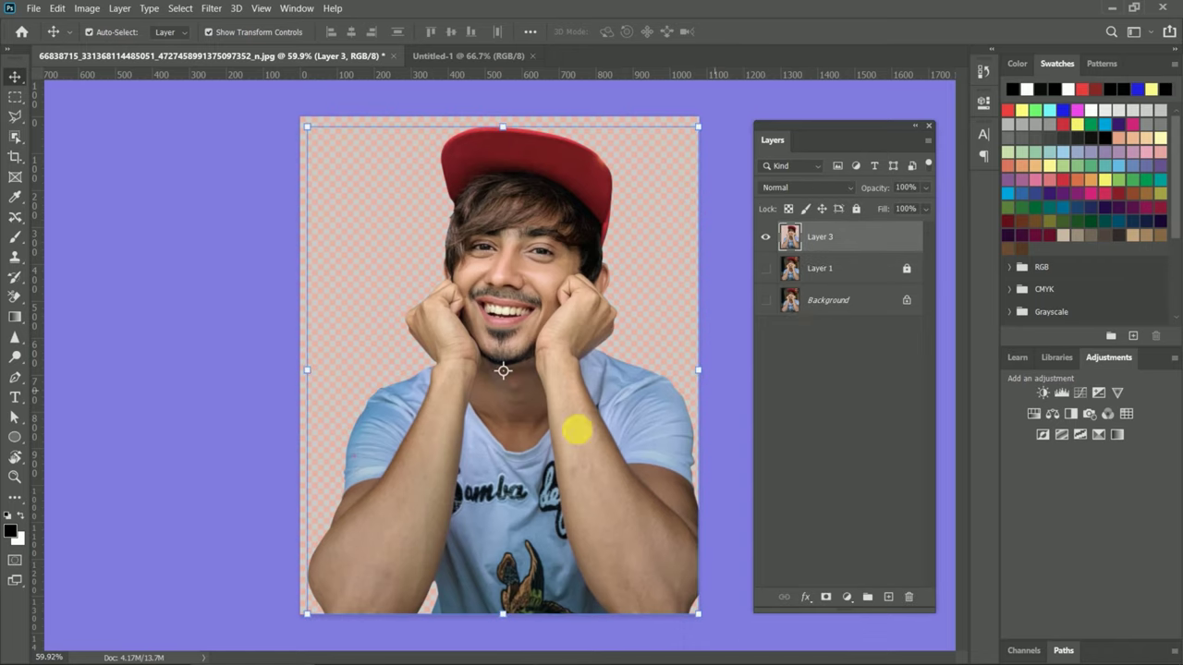
pyautogui.moveTo(573, 438)
pyautogui.mouseDown()
pyautogui.moveTo(471, 60)
pyautogui.moveTo(531, 418)
pyautogui.mouseUp()
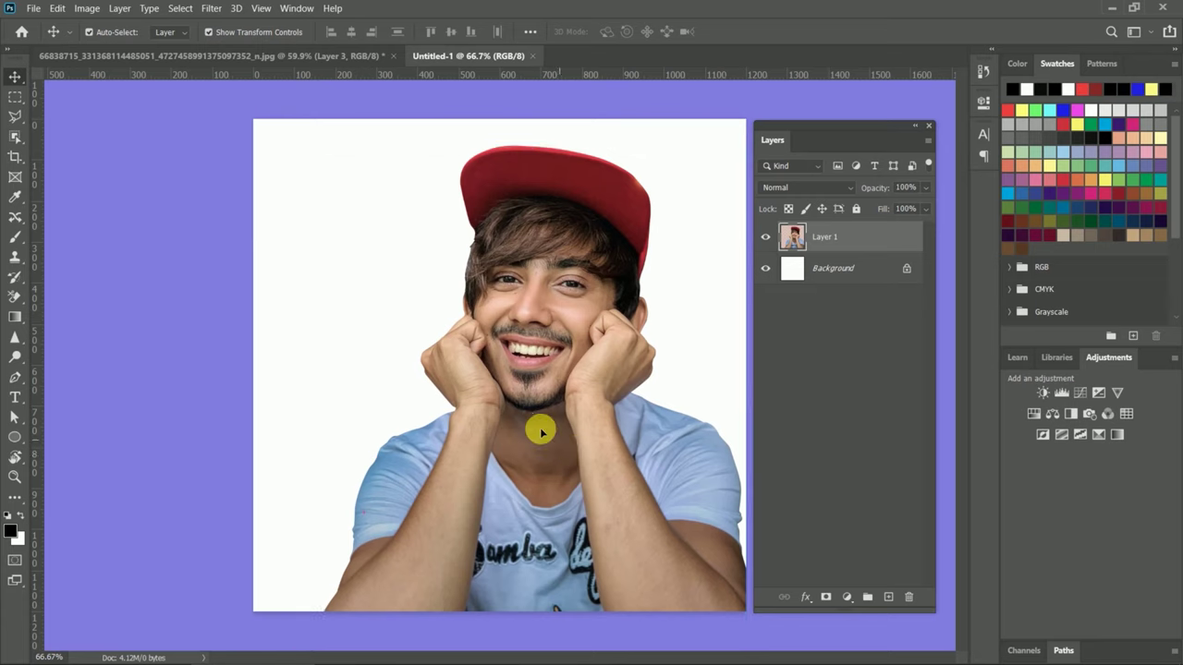
pyautogui.moveTo(540, 431); pyautogui.dragTo(543, 450)
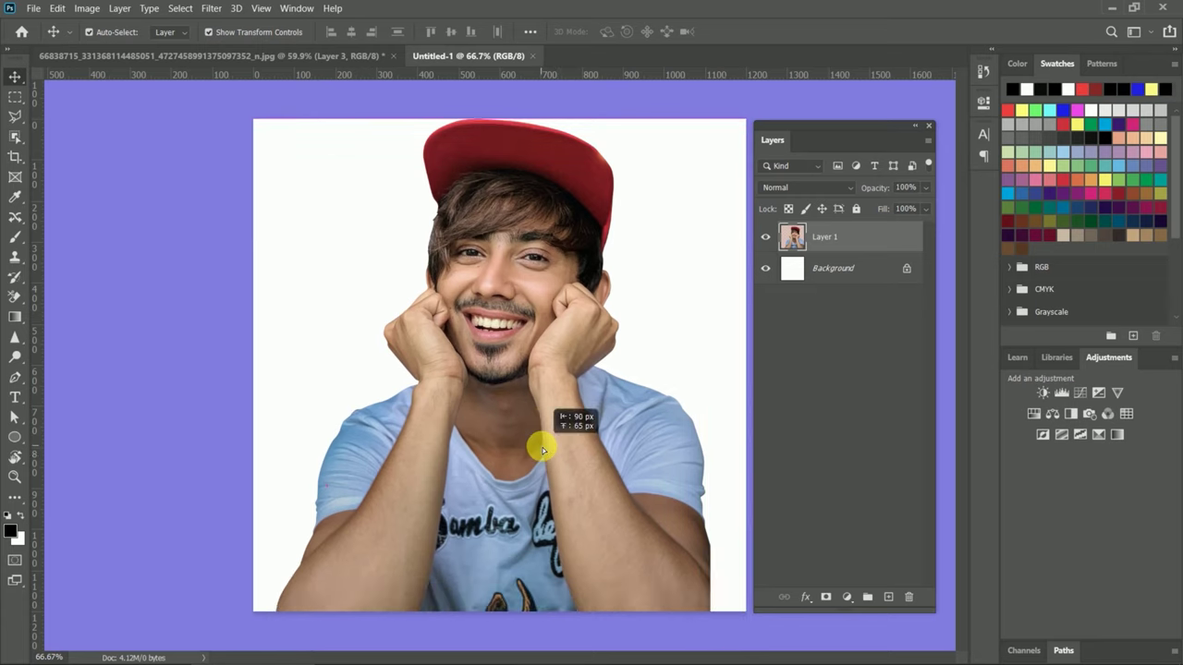
pyautogui.moveTo(543, 450); pyautogui.dragTo(541, 444)
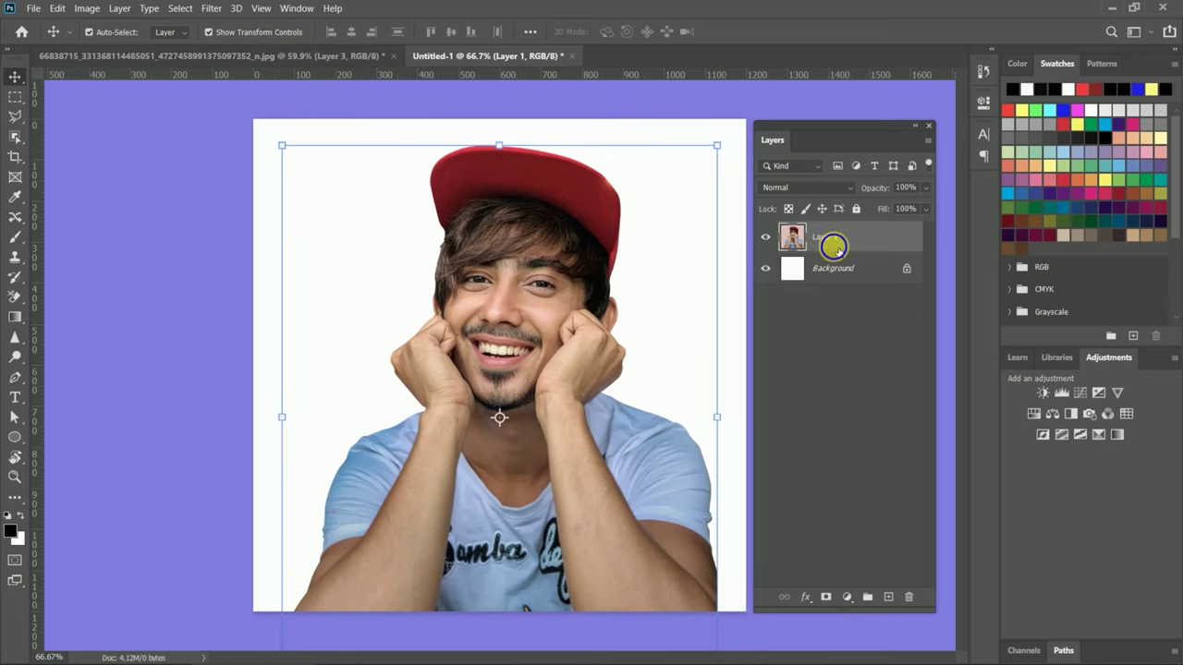
pyautogui.rightClick(834, 250)
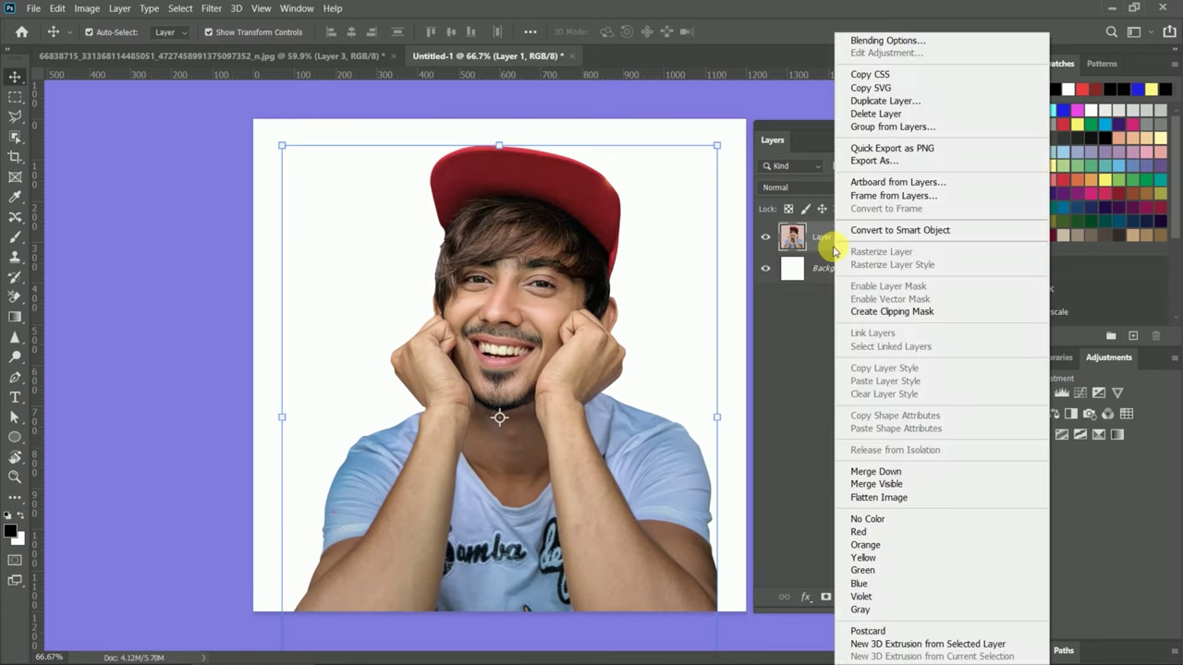
# - Make Layer 1 a locked smart object, then duplicate it as 'workleyer' moved down 30 px
pyautogui.click(880, 230)
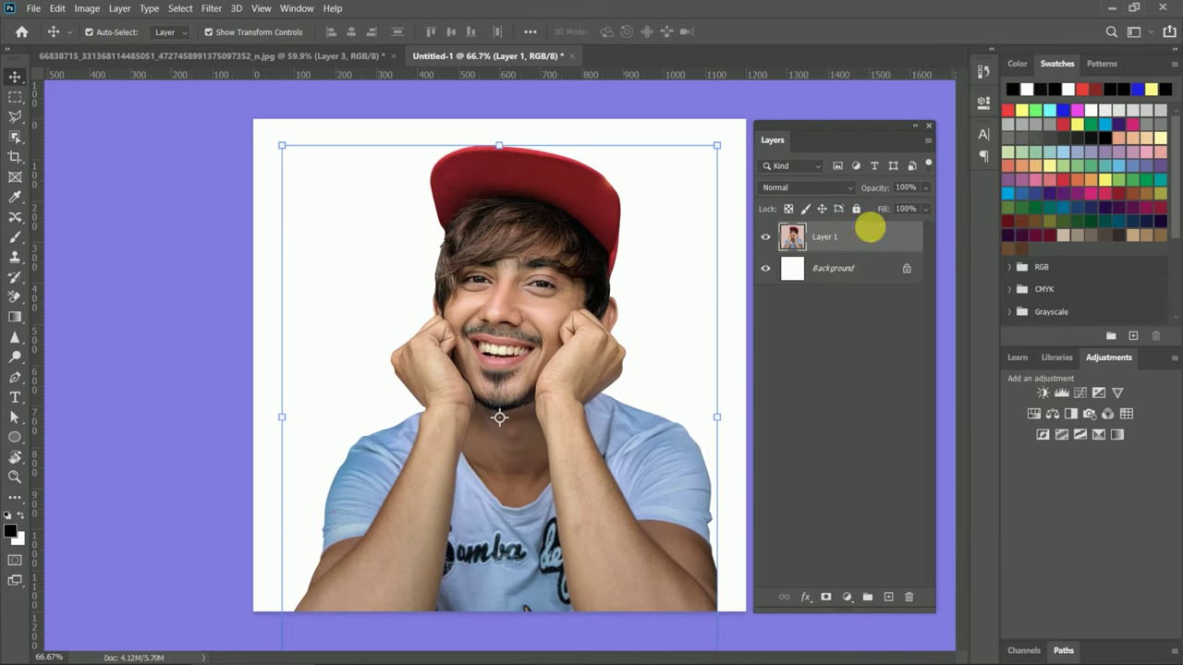
pyautogui.click(862, 252)
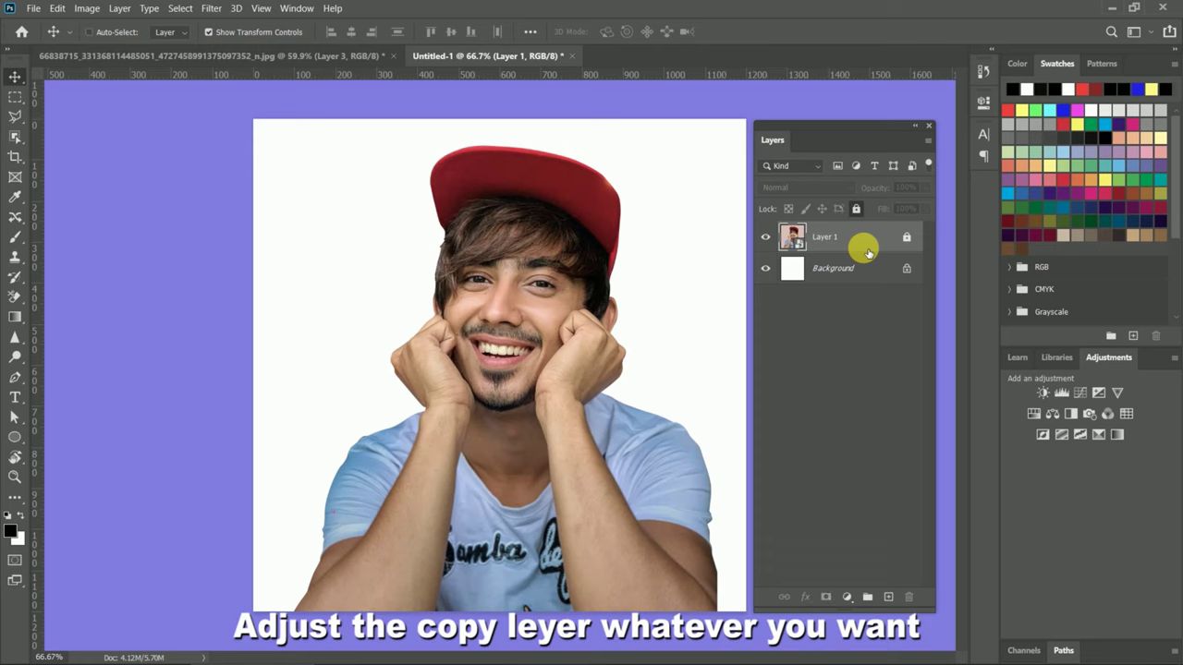
pyautogui.hotkey('ctrl', 'j')
pyautogui.click(839, 240)
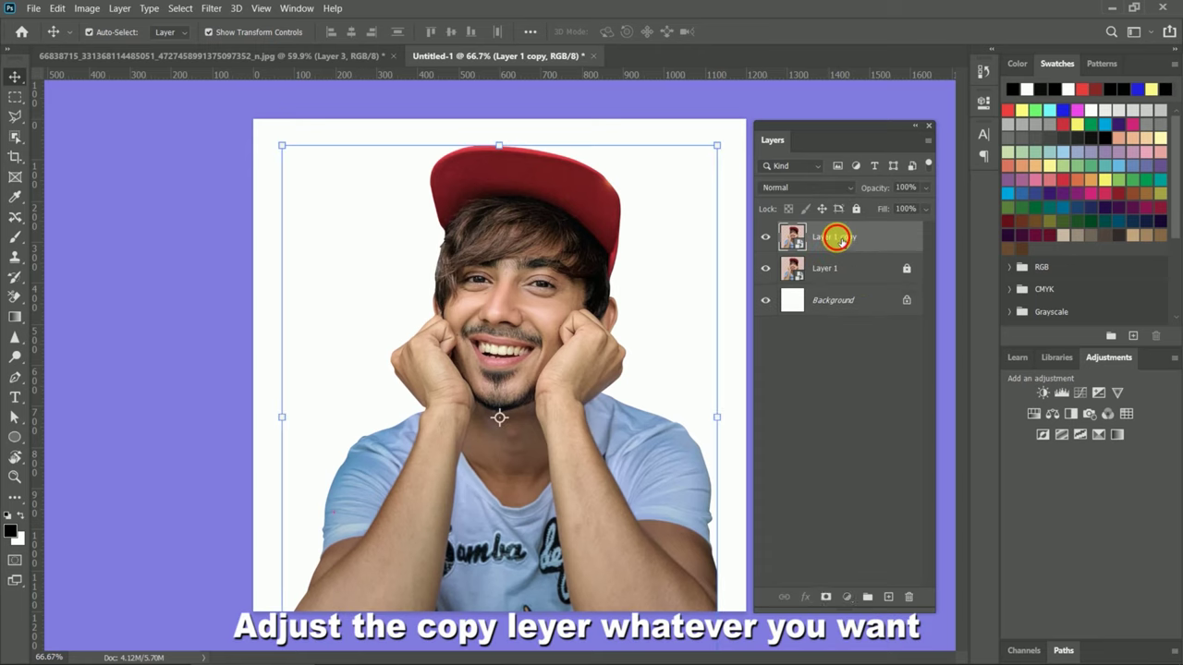
pyautogui.doubleClick(842, 240)
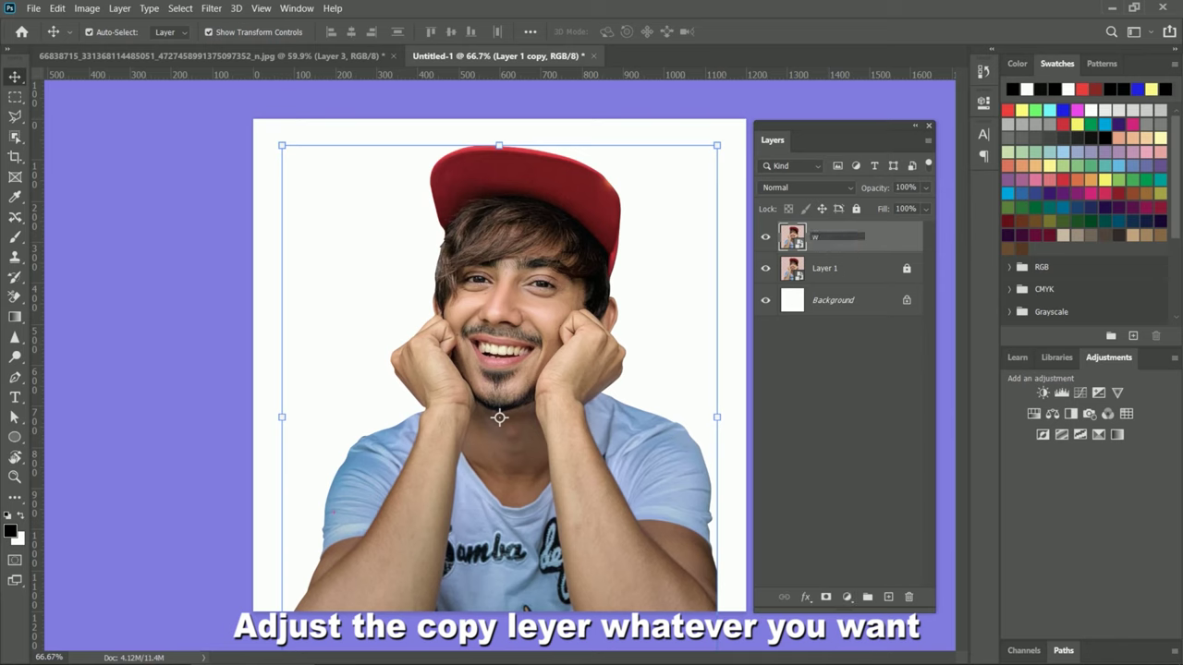
pyautogui.write('workleyer')
pyautogui.press('Return')
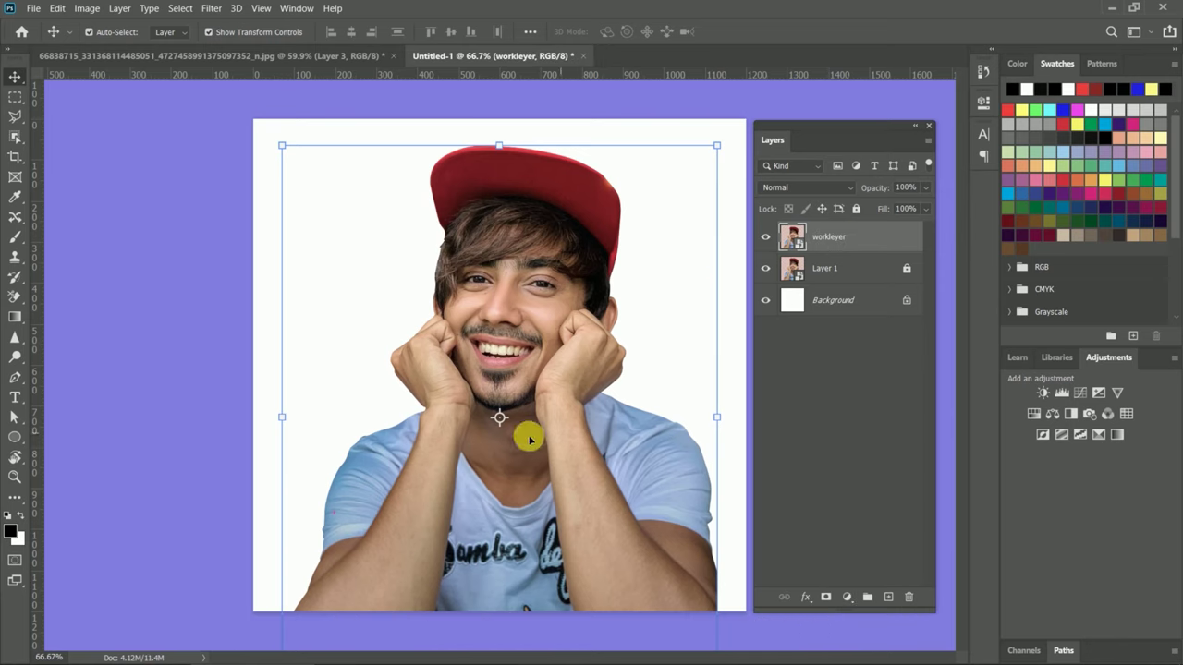
pyautogui.moveTo(536, 449); pyautogui.dragTo(540, 477)
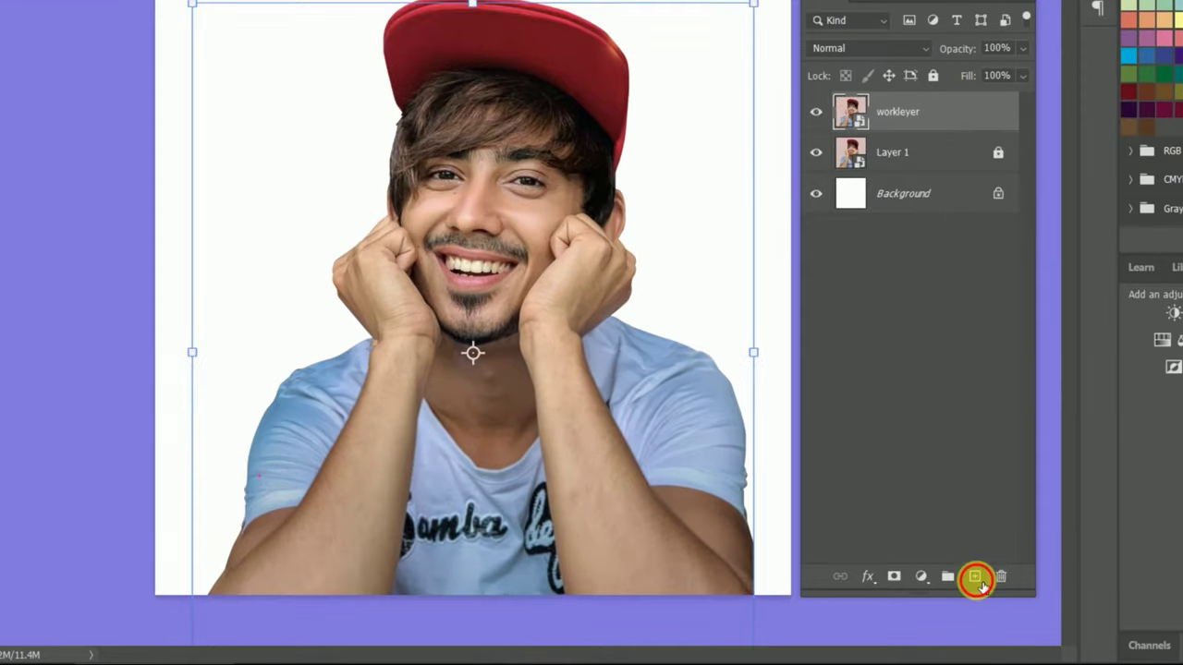
# - Add a new empty Layer 2 and place it beneath workleyer in the stack
pyautogui.click(888, 597)
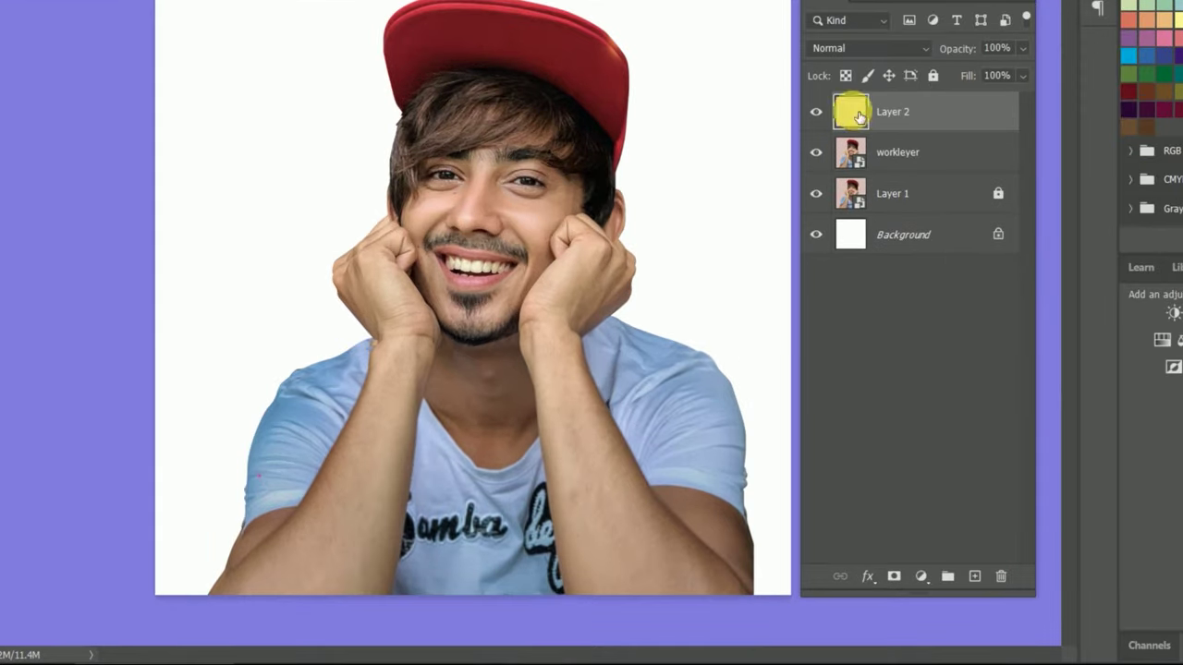
pyautogui.moveTo(851, 113); pyautogui.dragTo(854, 180)
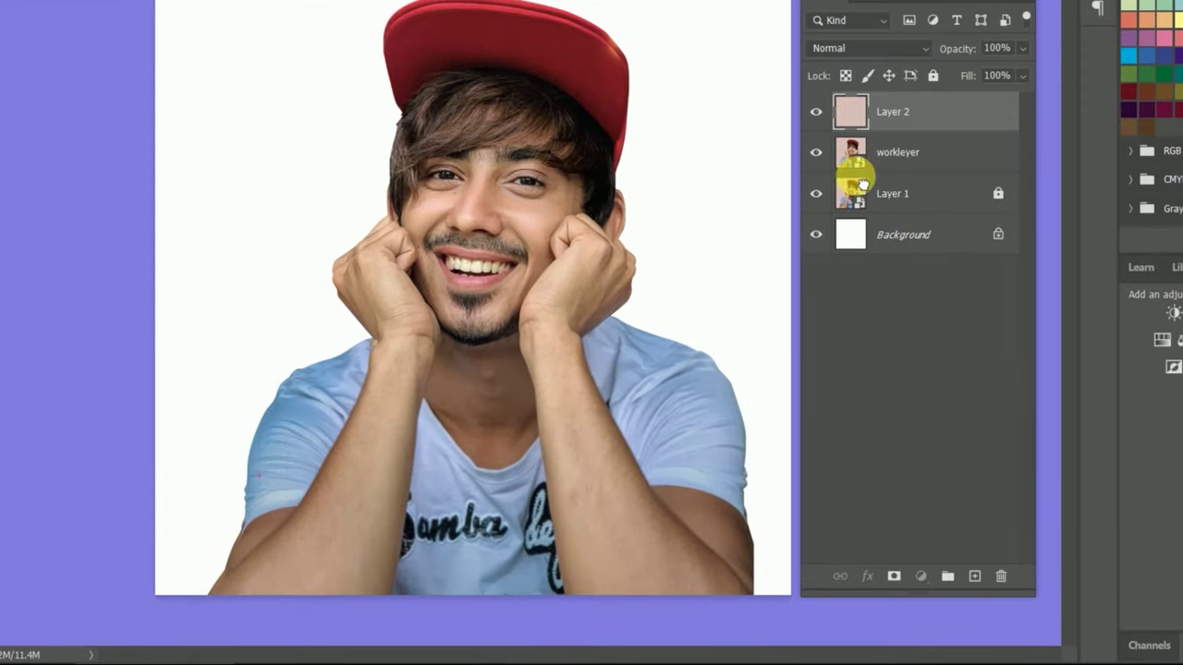
pyautogui.click(857, 162)
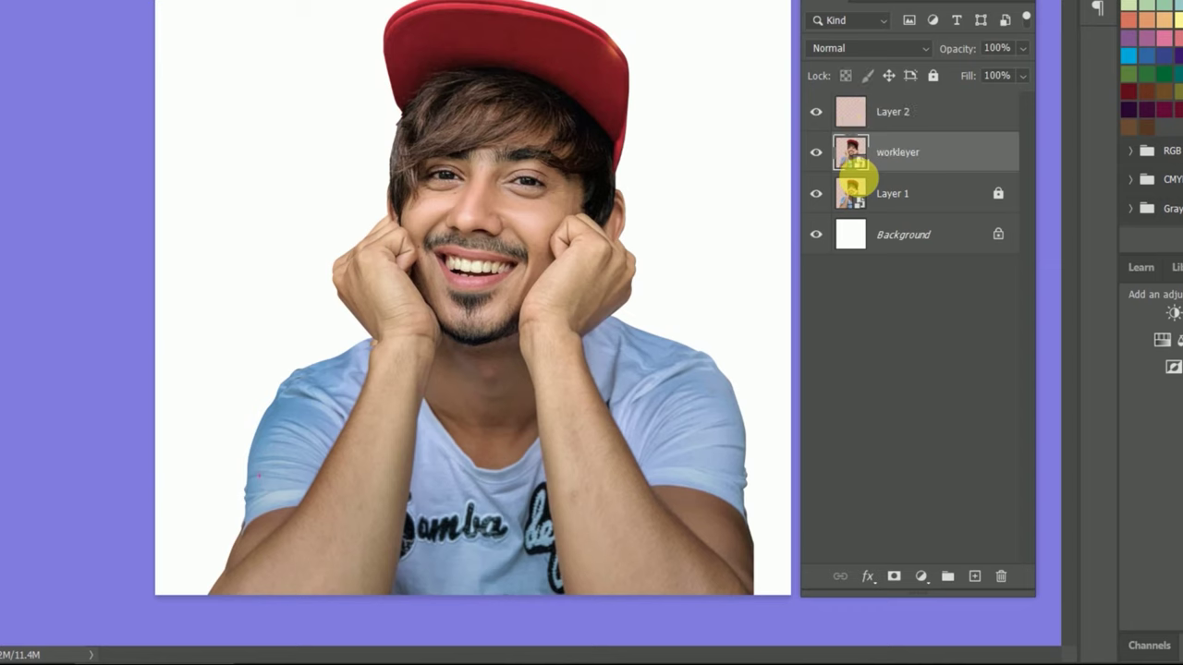
pyautogui.hotkey('ctrl', 't')
pyautogui.moveTo(848, 109); pyautogui.dragTo(855, 171)
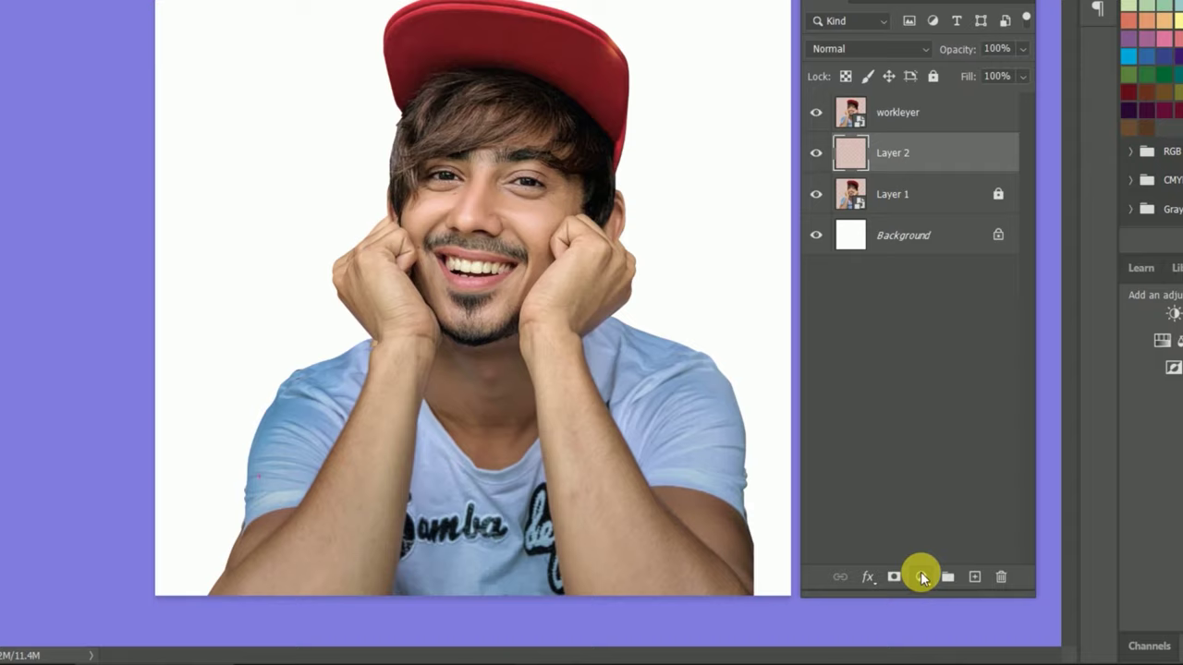
# - Add a brownish grey #5b534f Solid Color fill layer and duplicate workleyer
pyautogui.click(922, 576)
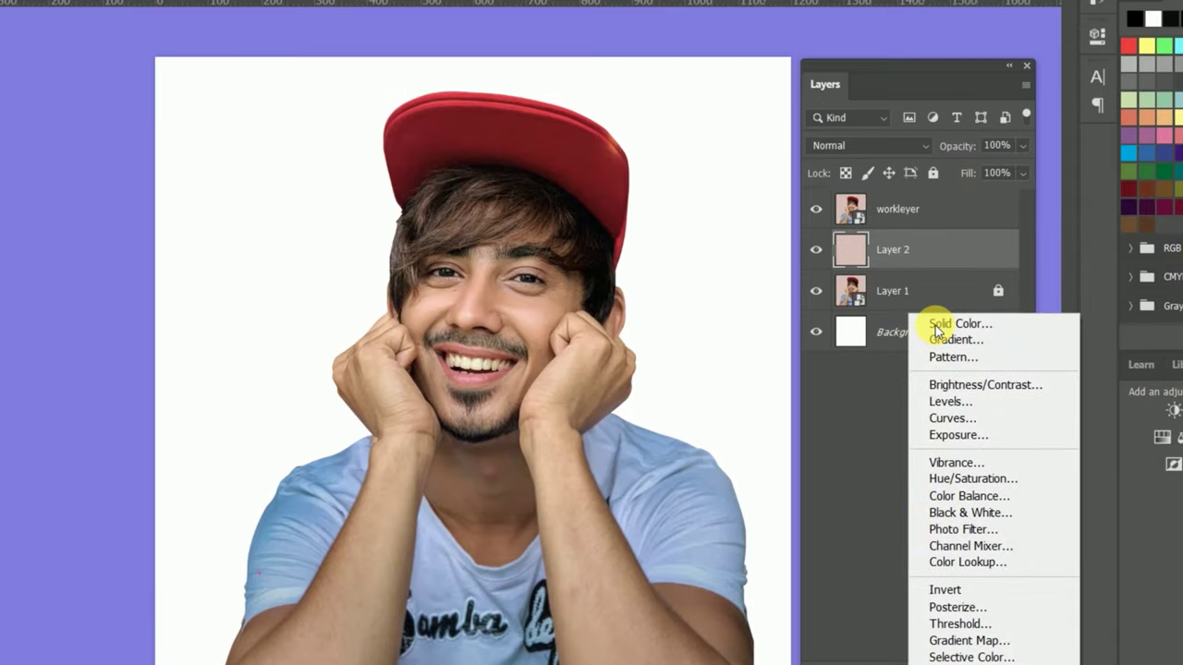
pyautogui.click(936, 325)
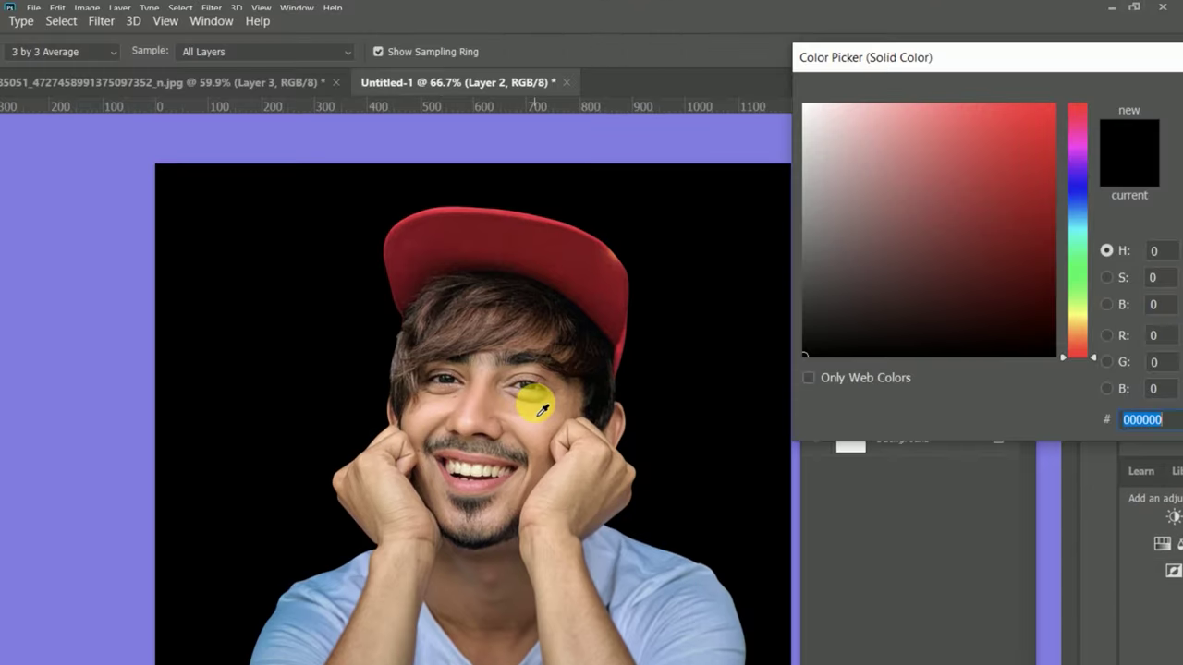
pyautogui.click(549, 329)
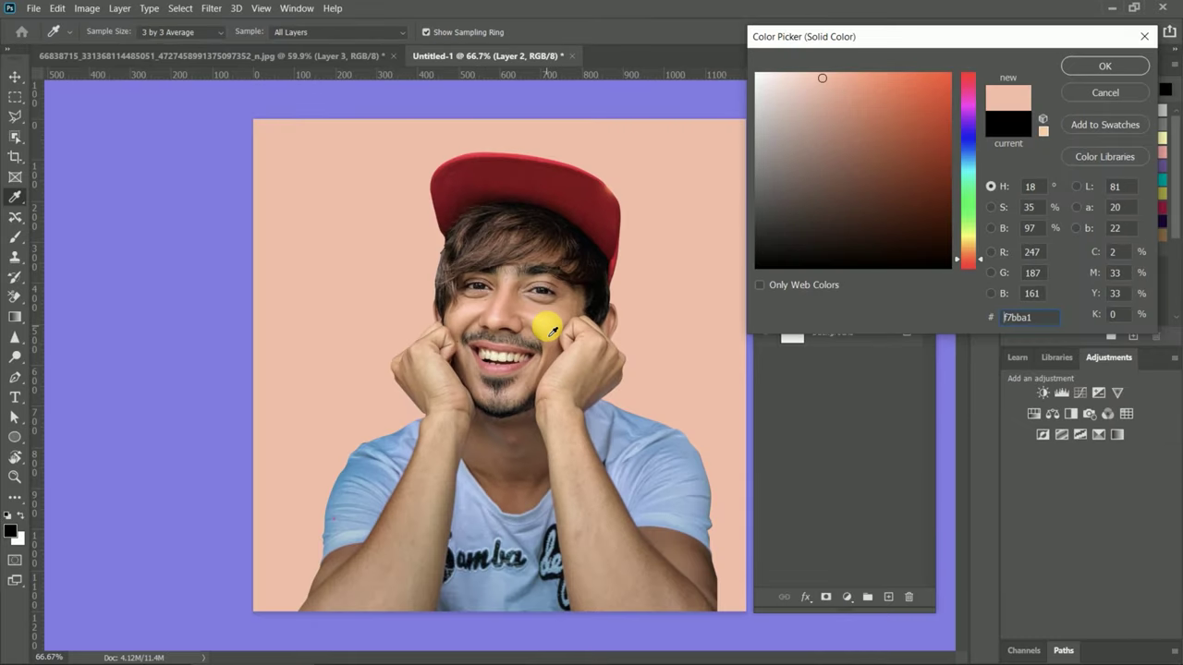
pyautogui.click(547, 327)
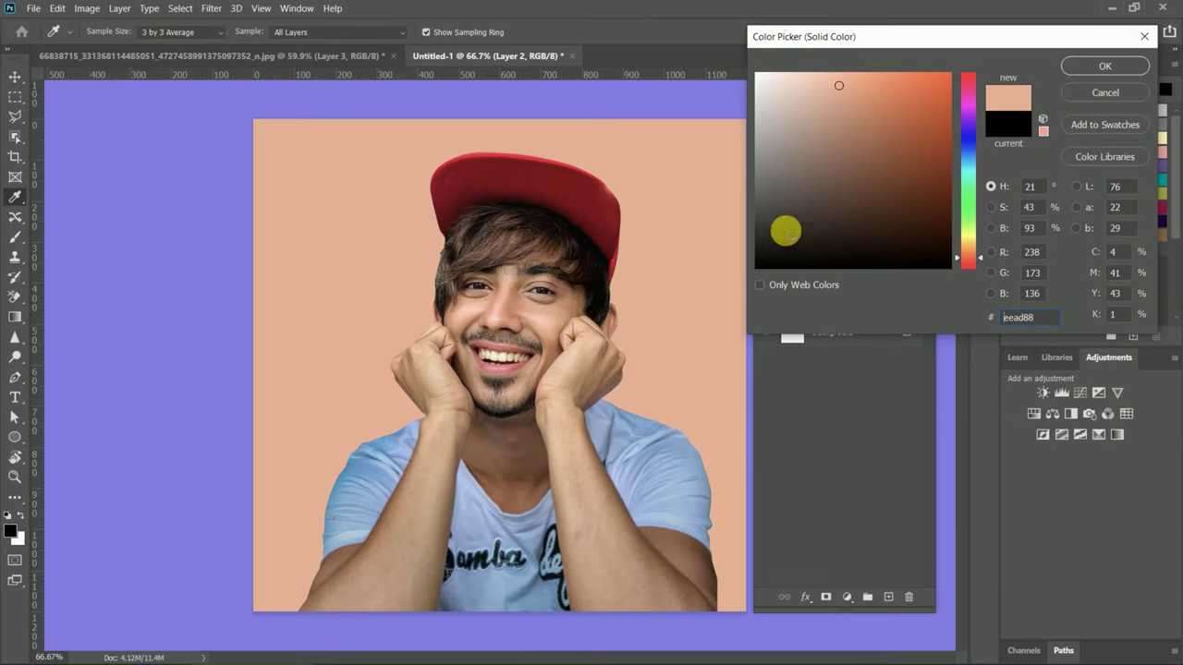
pyautogui.click(793, 229)
pyautogui.moveTo(793, 229); pyautogui.dragTo(793, 193)
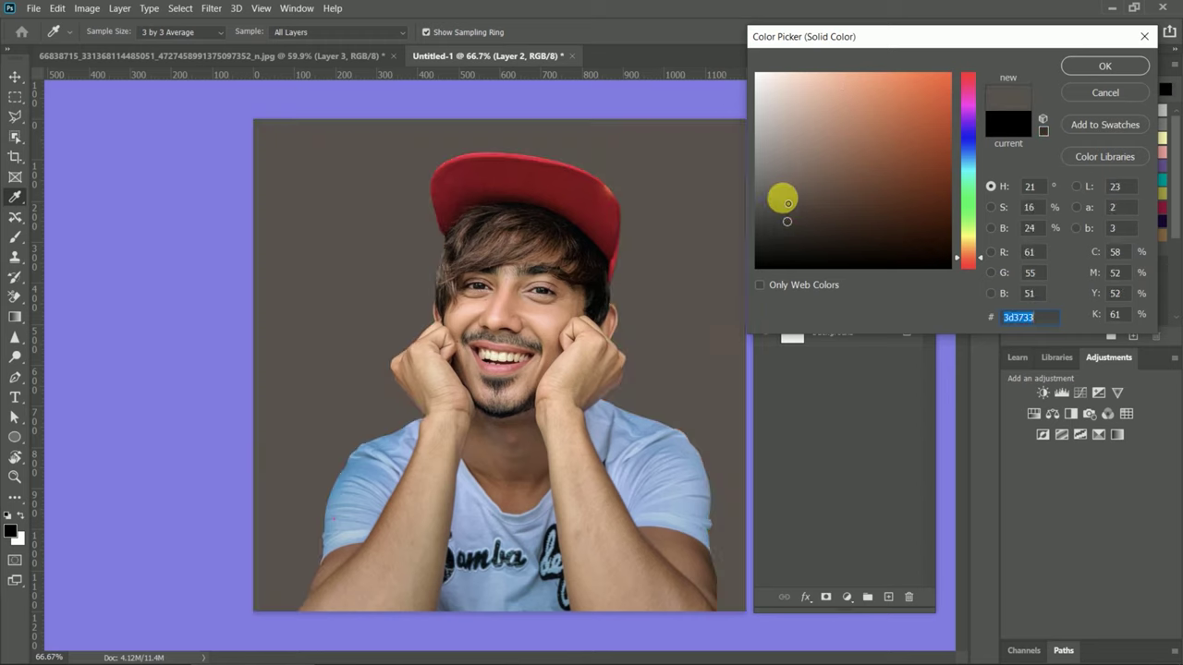
pyautogui.click(1101, 66)
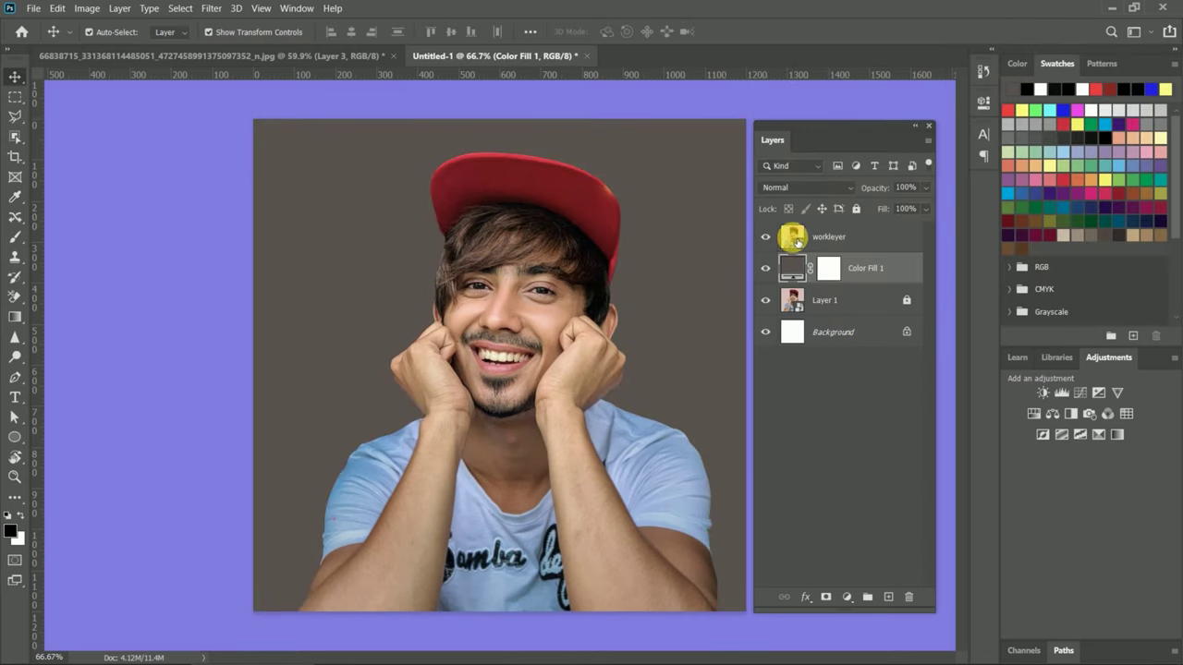
pyautogui.click(794, 238)
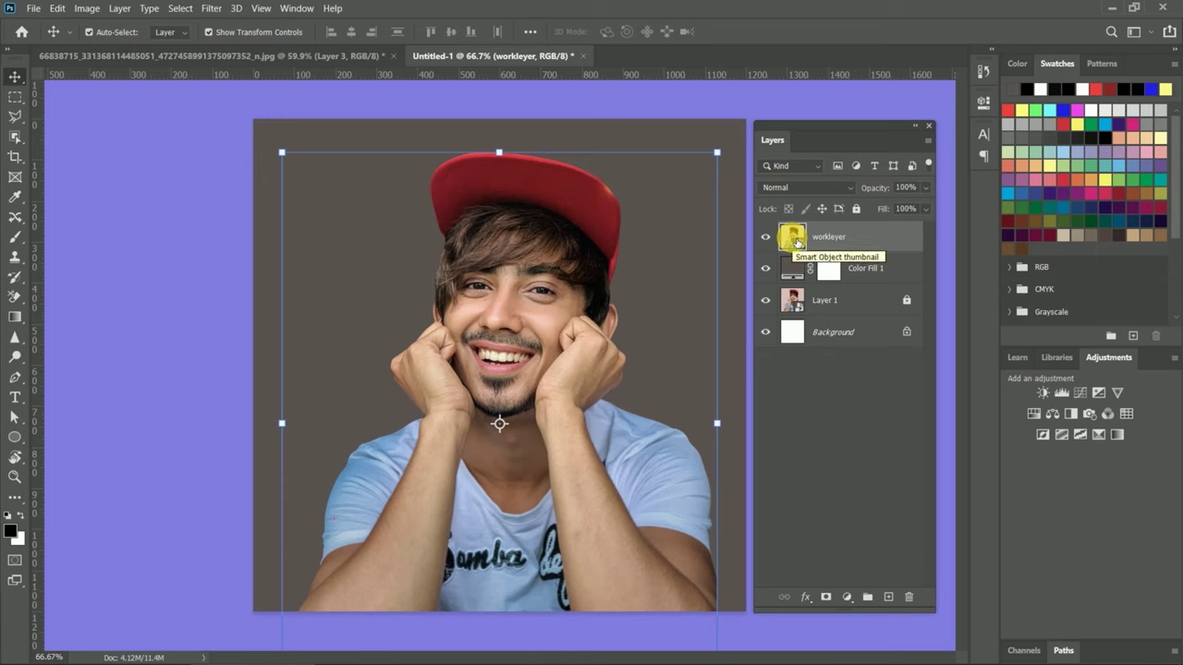
pyautogui.hotkey('ctrl', 'j')
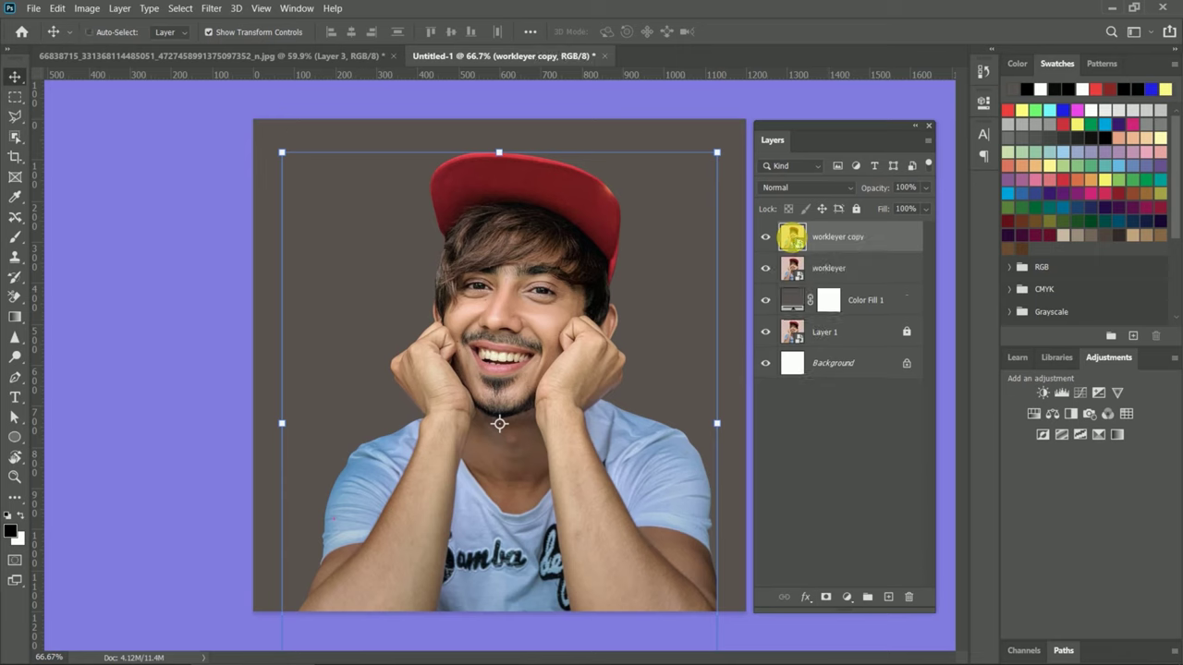
# - Duplicate workleyer again, name the copies '1' and '2', and open workleyer's smart object contents
pyautogui.hotkey('ctrl', 'j')
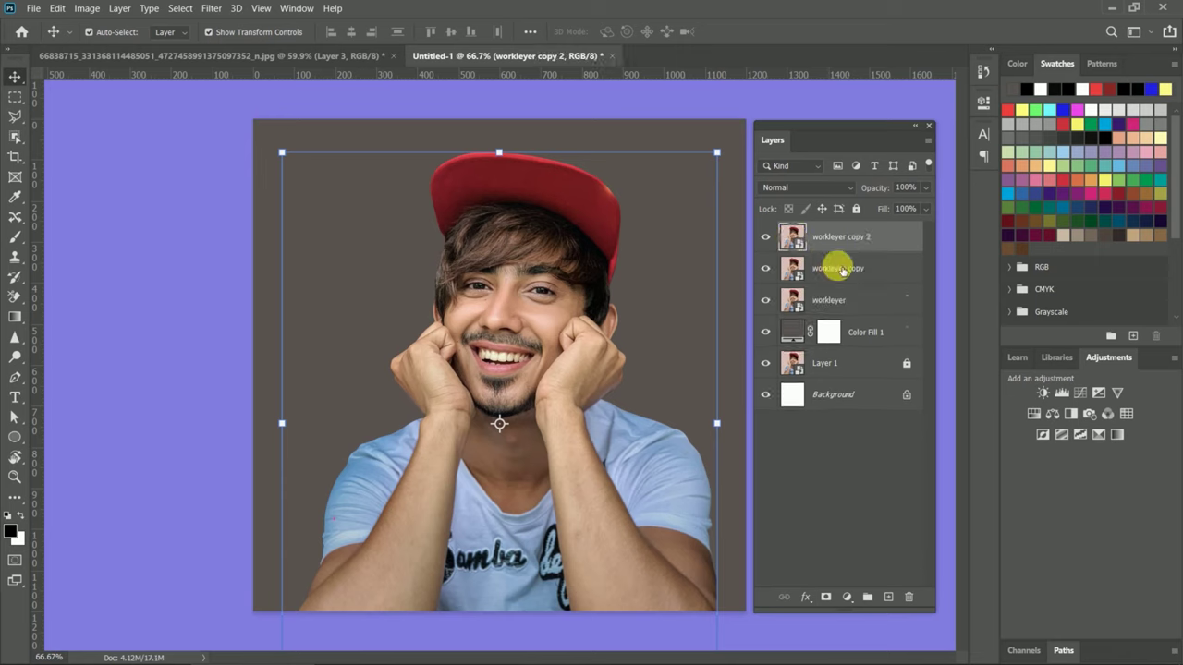
pyautogui.doubleClick(837, 268)
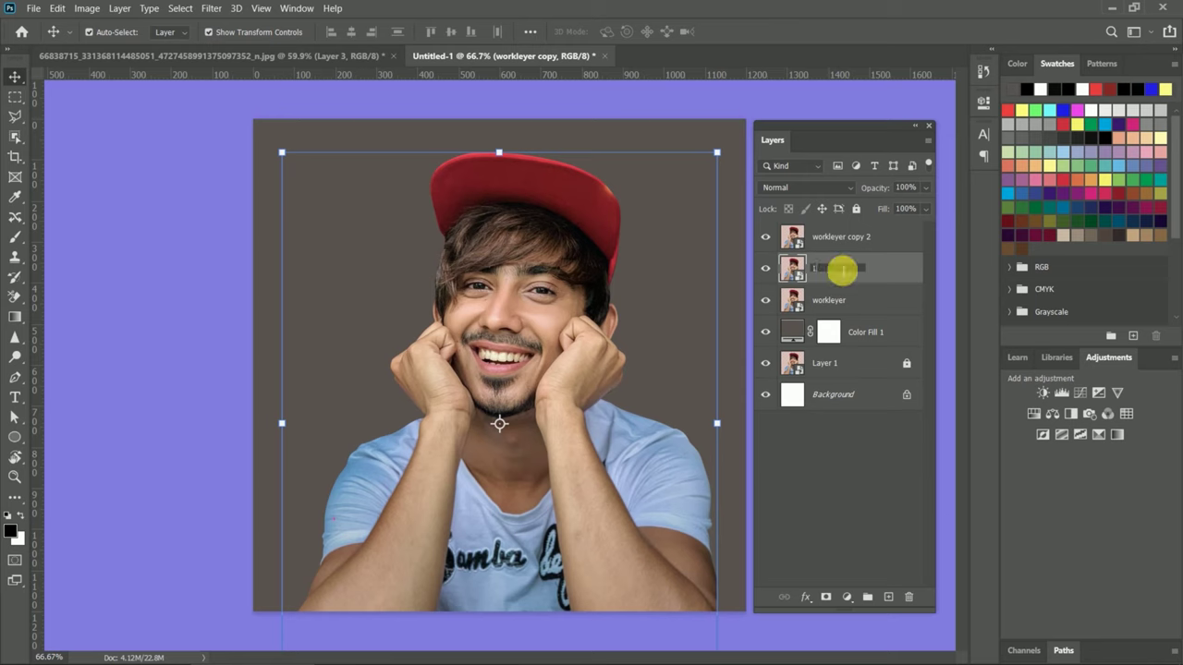
pyautogui.write('1')
pyautogui.press('Return')
pyautogui.doubleClick(843, 237)
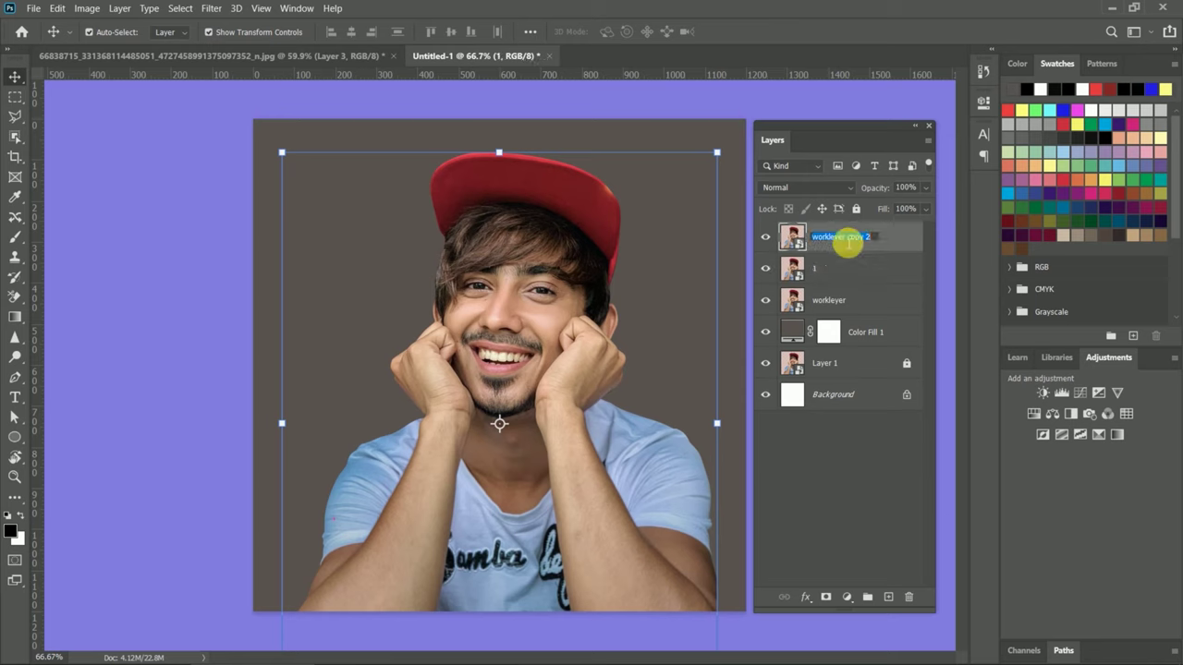
pyautogui.write('2')
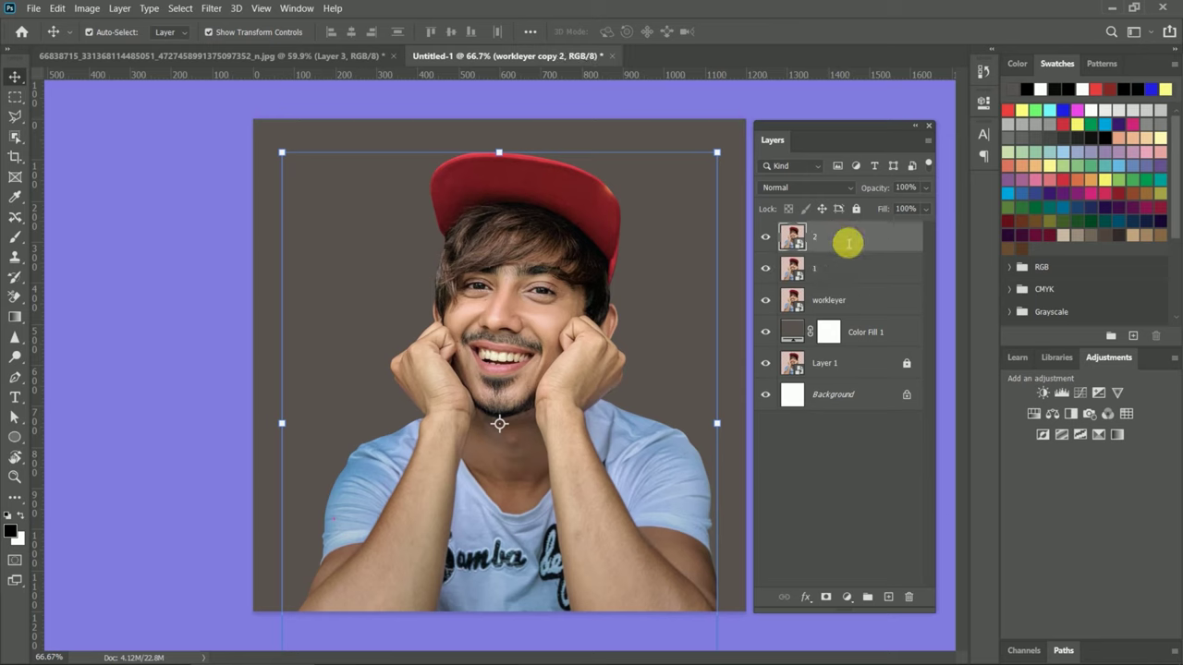
pyautogui.press('Return')
pyautogui.doubleClick(792, 298)
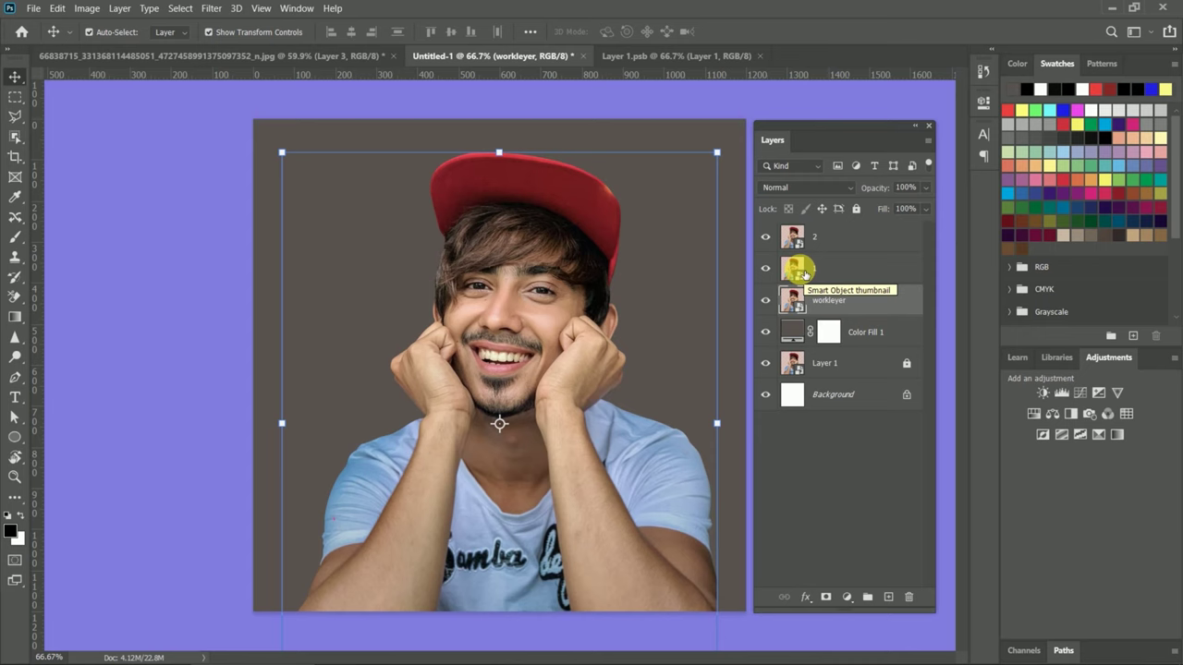
# - Shift layer 2 about 50 px left, blend it as Linear Dodge (Add), and move it below workleyer
pyautogui.click(800, 268)
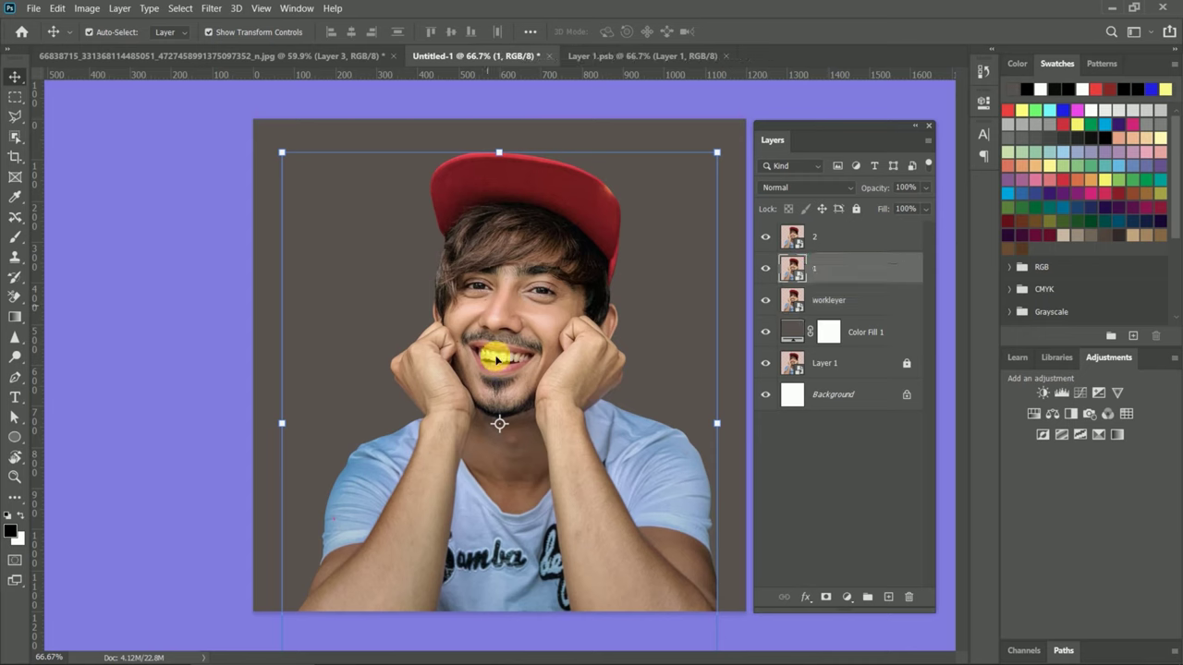
pyautogui.moveTo(499, 360); pyautogui.dragTo(491, 363)
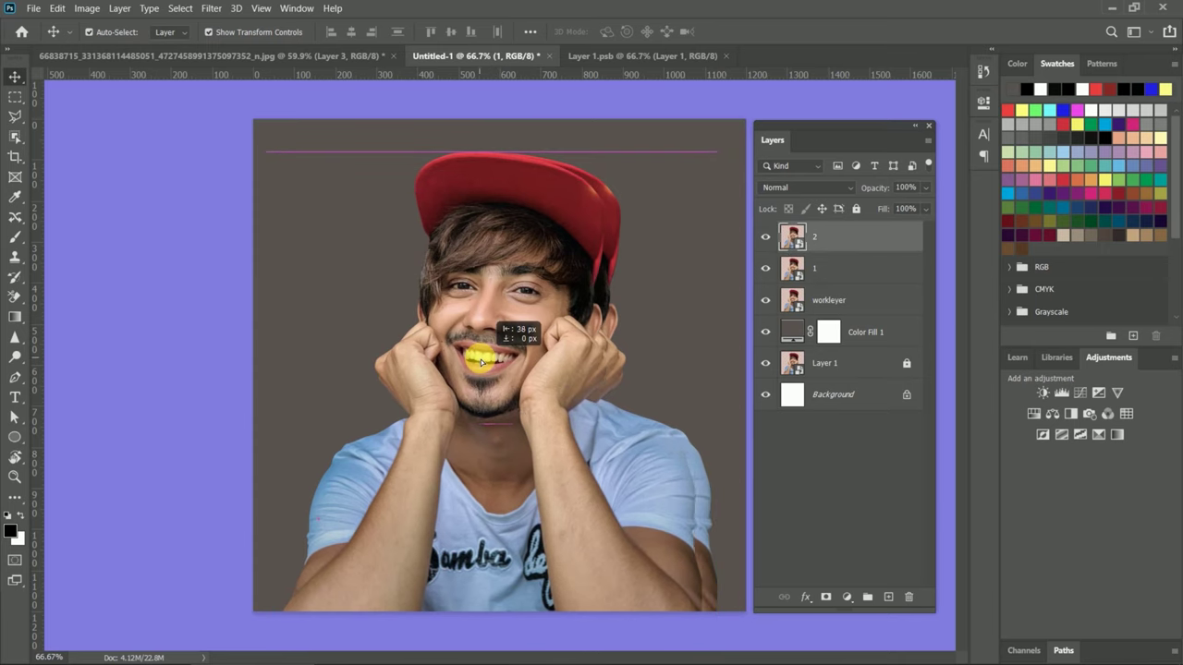
pyautogui.moveTo(489, 362); pyautogui.dragTo(470, 356)
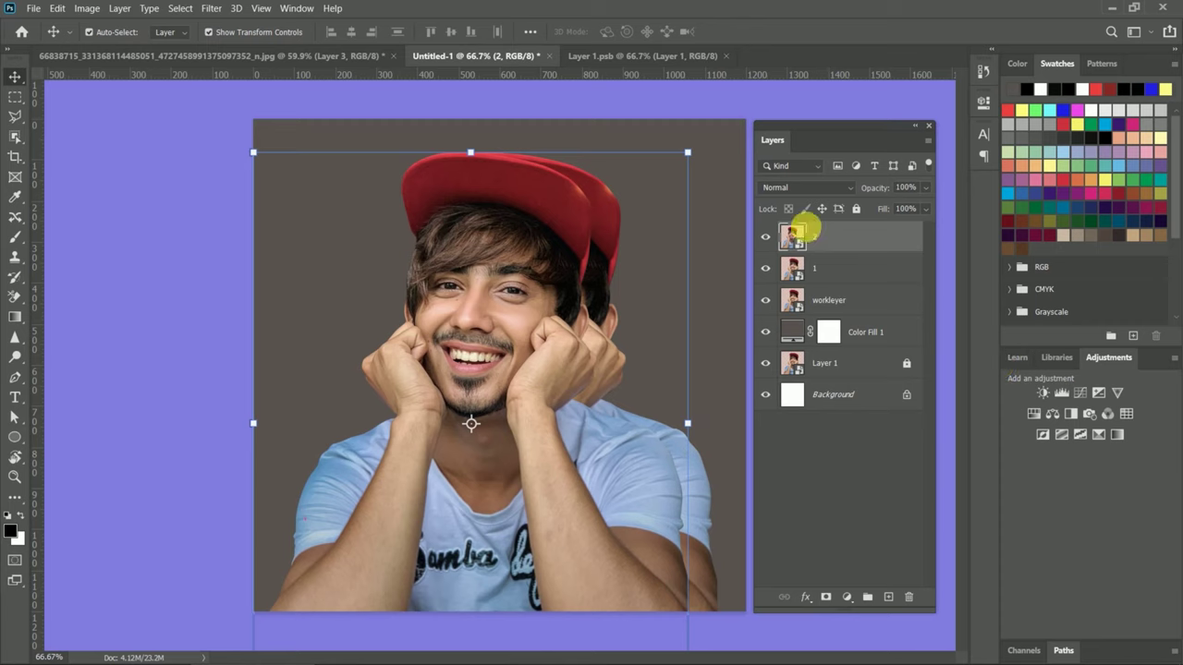
pyautogui.click(851, 192)
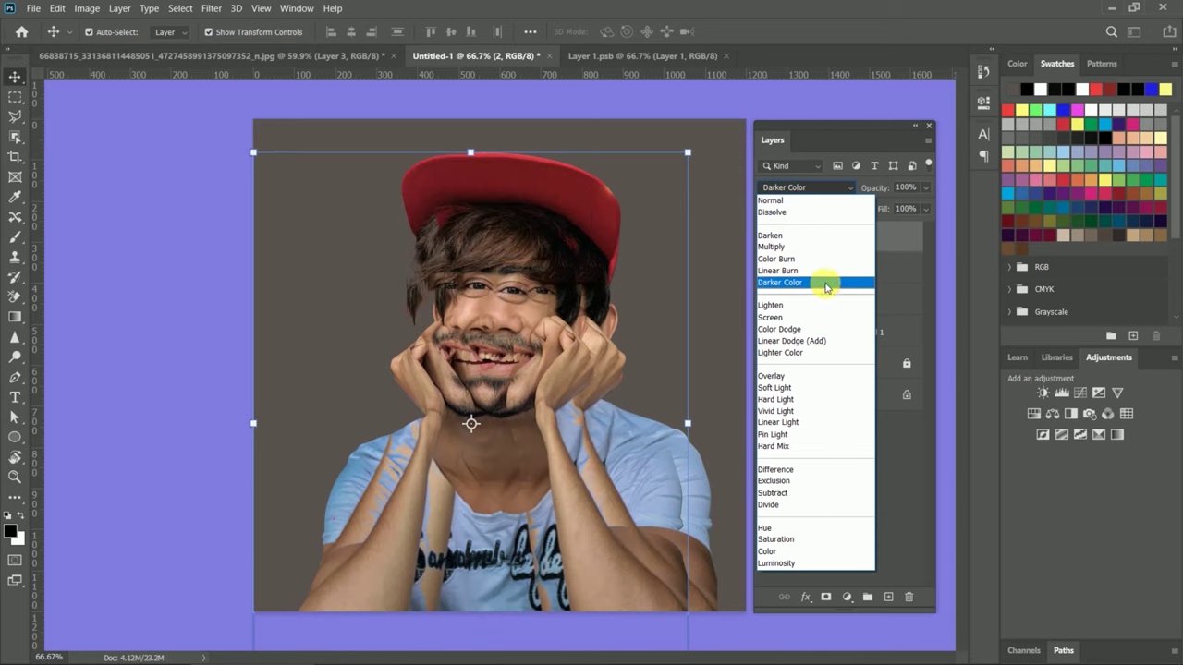
pyautogui.click(804, 341)
pyautogui.moveTo(792, 240); pyautogui.dragTo(798, 314)
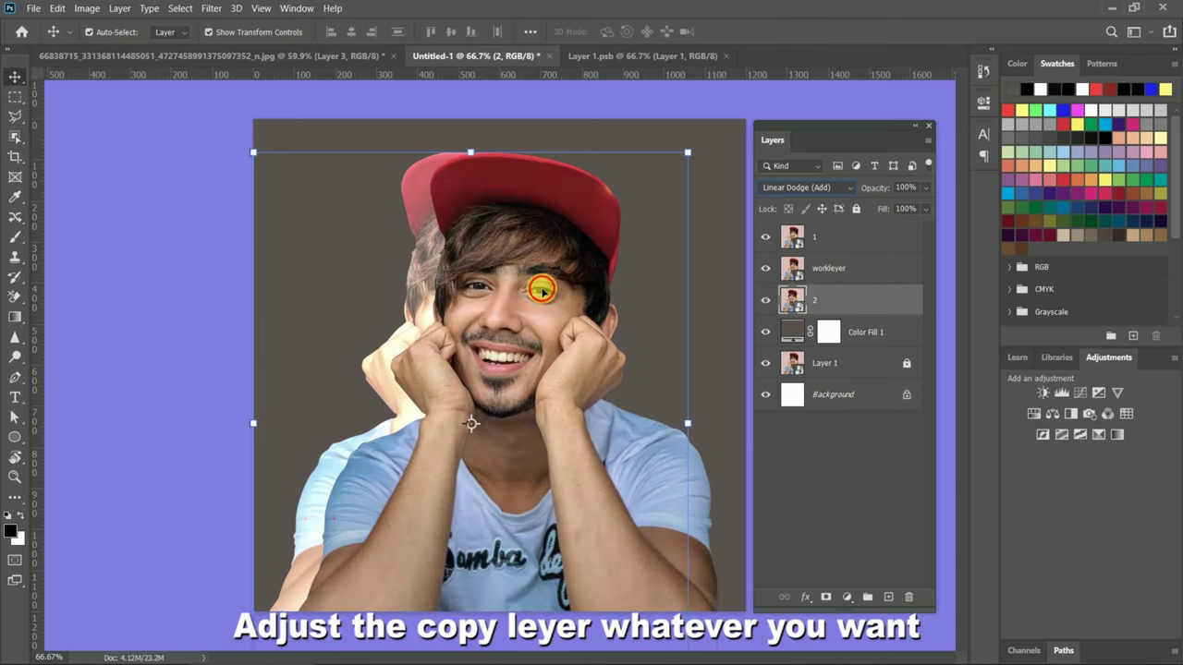
# - Shift layer 1 right, move workleyer to the top, and reposition the workleyer image
pyautogui.click(541, 282)
pyautogui.moveTo(547, 352); pyautogui.dragTo(611, 334)
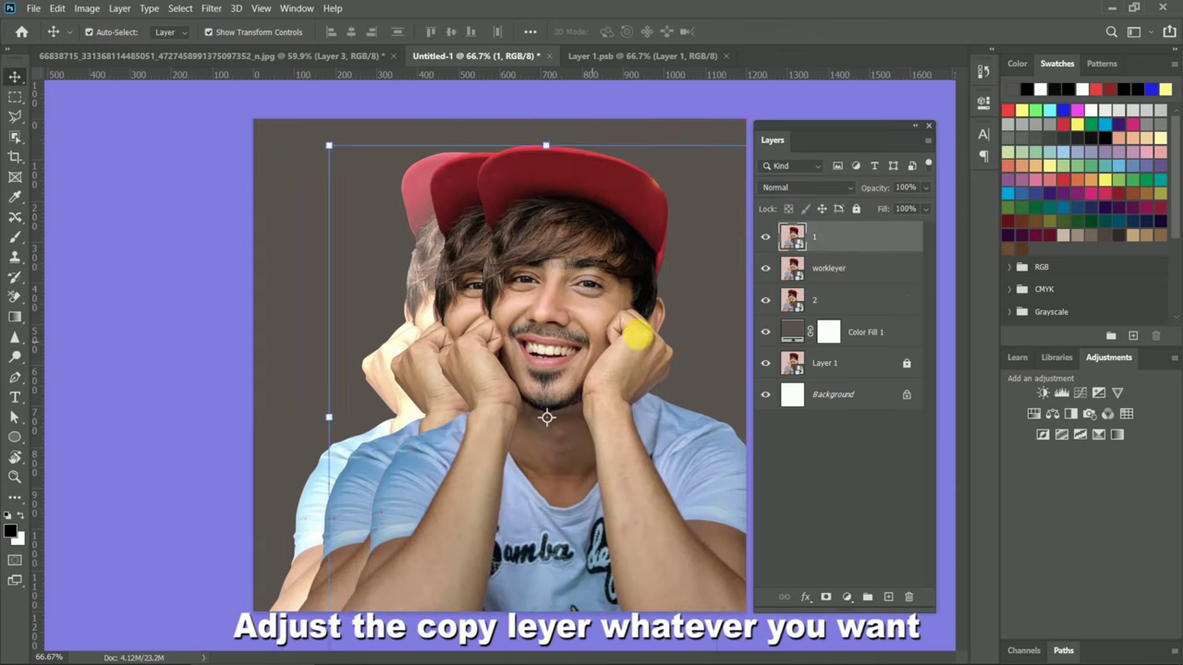
pyautogui.moveTo(797, 276); pyautogui.dragTo(797, 233)
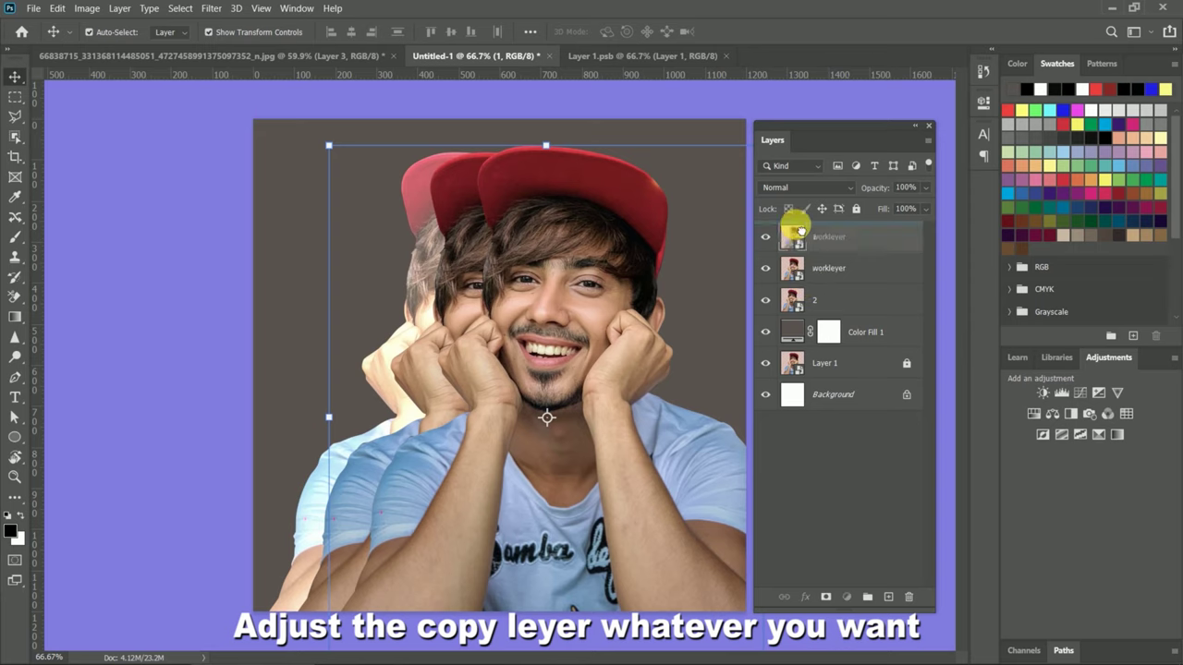
pyautogui.moveTo(500, 272); pyautogui.dragTo(453, 280)
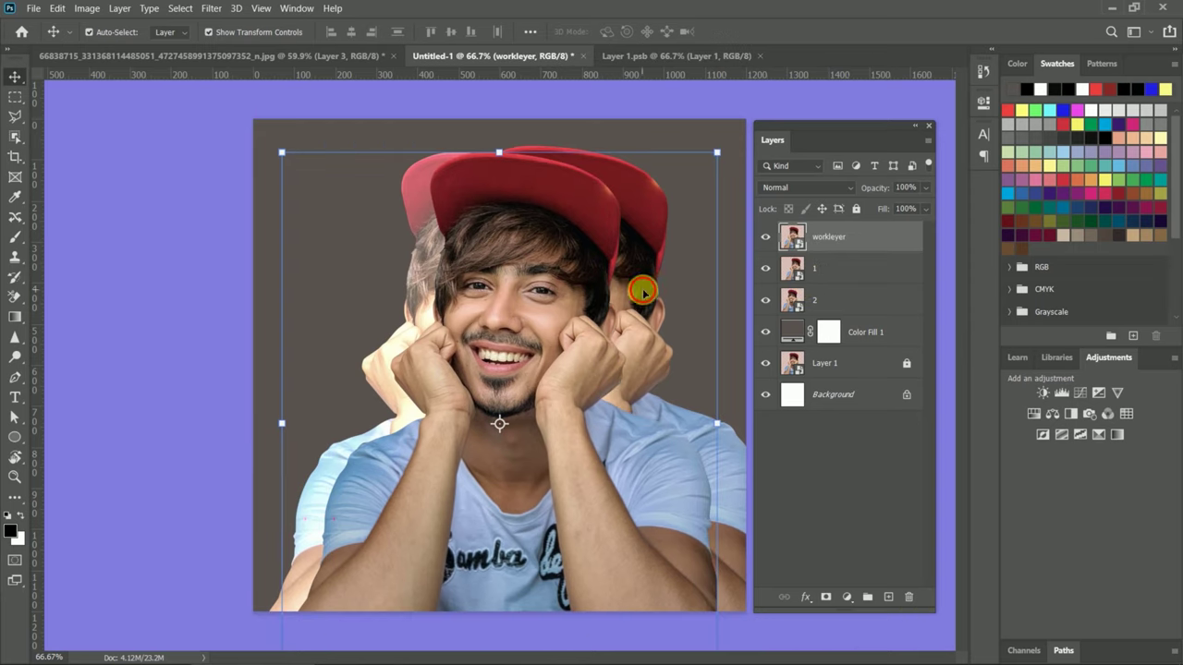
pyautogui.click(799, 268)
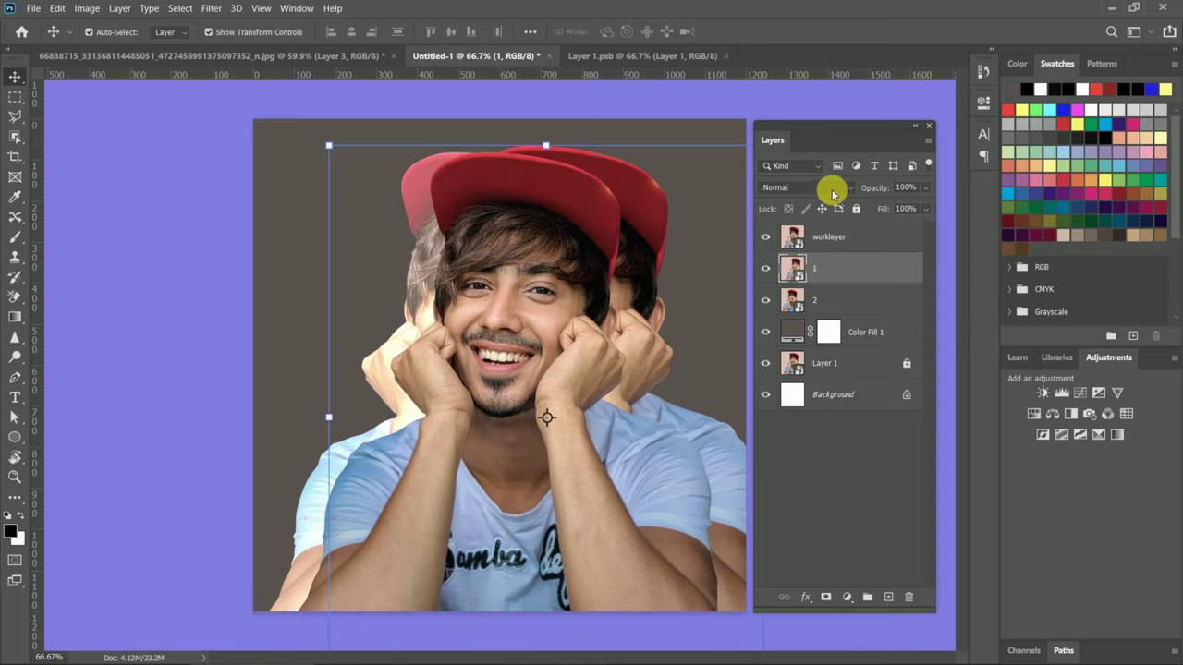
# - In layer 1's Blending Options, turn off the green and blue channels
pyautogui.click(807, 598)
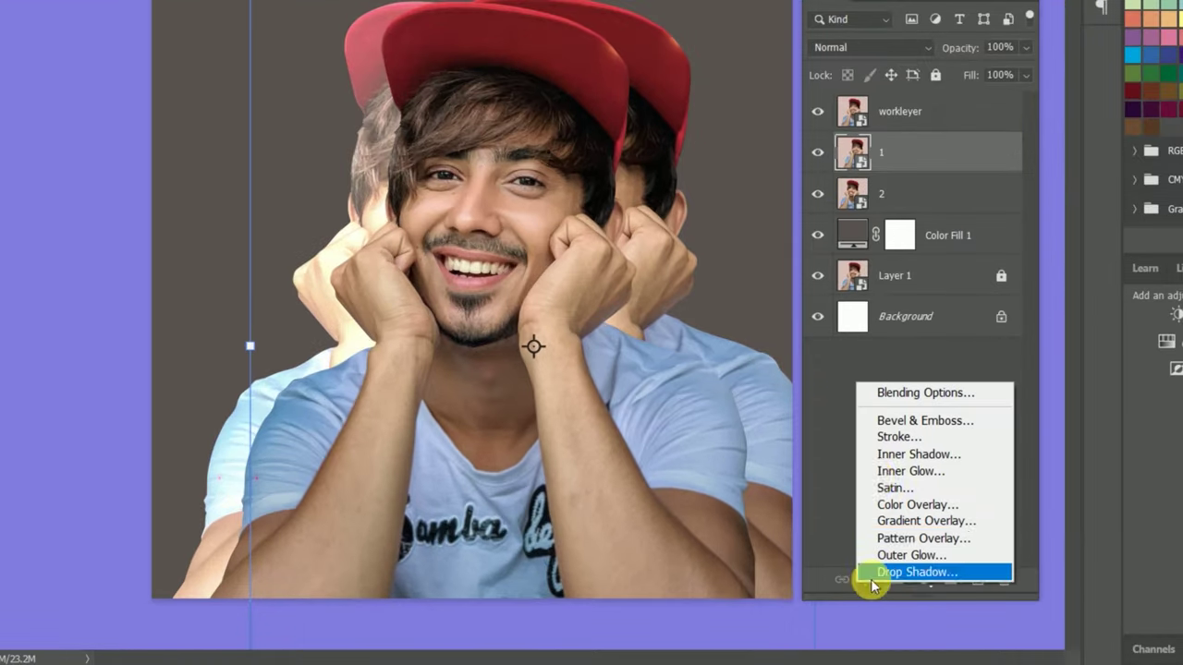
pyautogui.click(886, 398)
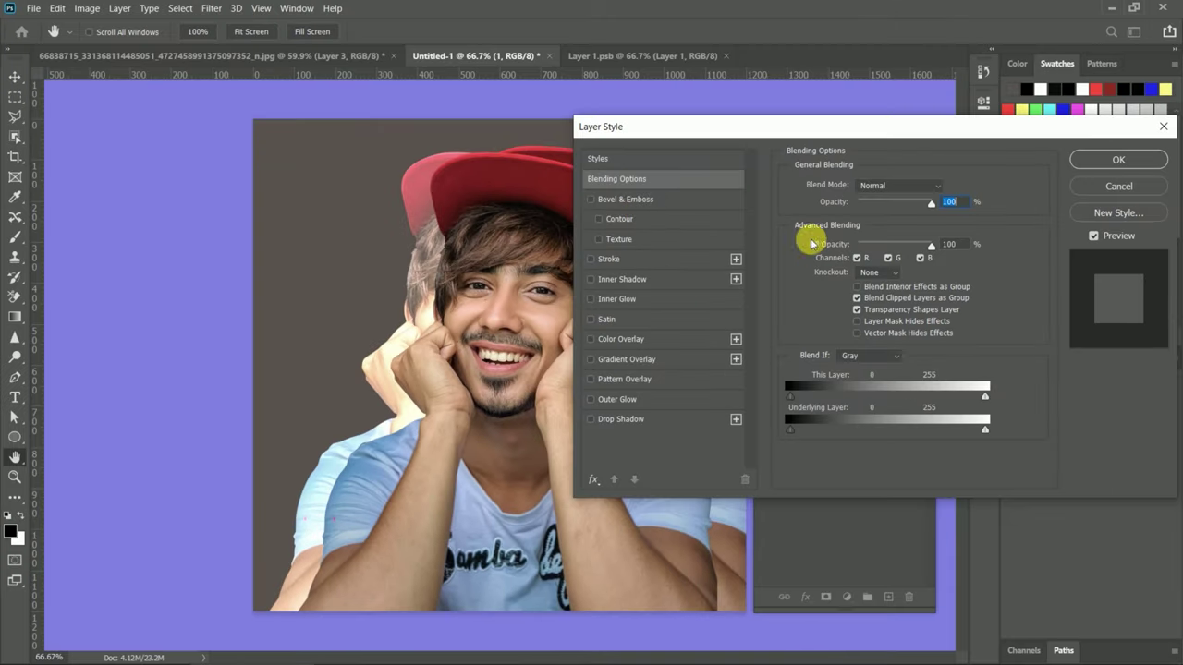
pyautogui.click(886, 259)
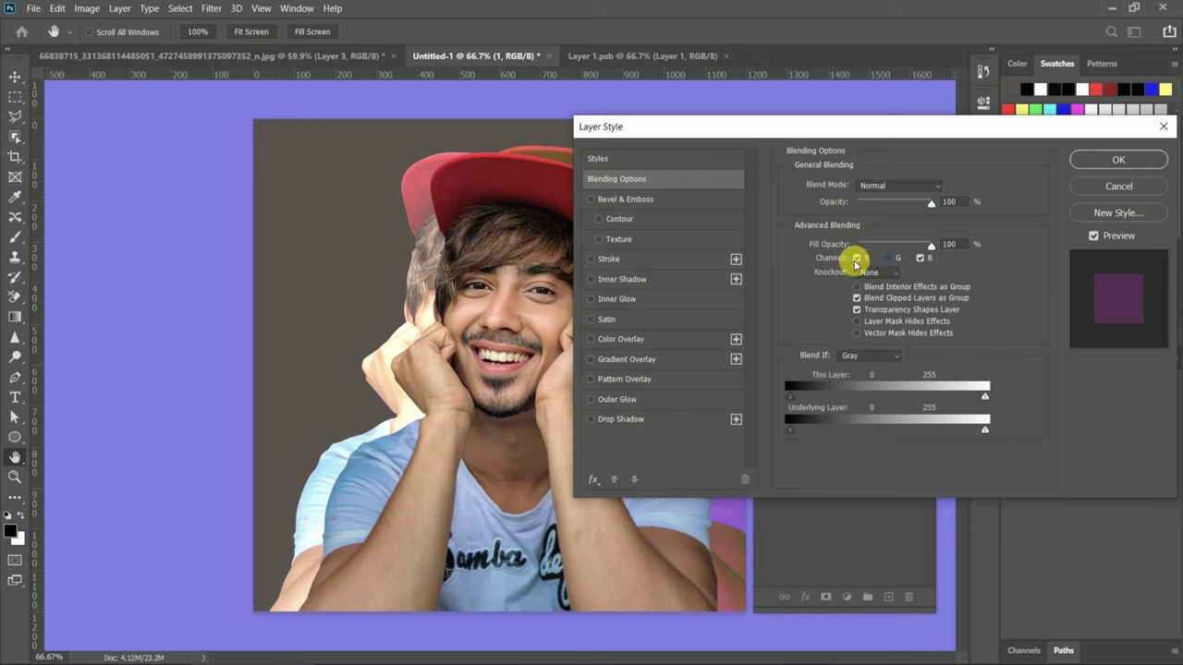
pyautogui.moveTo(879, 125)
pyautogui.mouseDown()
pyautogui.moveTo(782, 138)
pyautogui.moveTo(232, 137)
pyautogui.mouseUp()
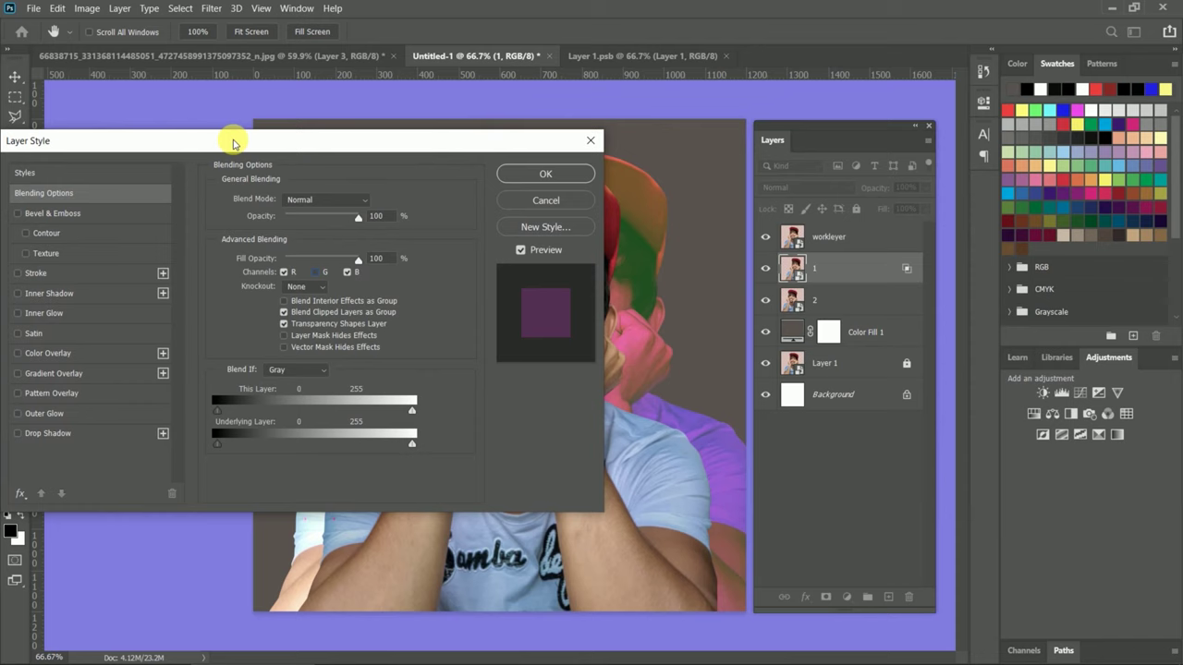
pyautogui.click(238, 273)
pyautogui.click(240, 272)
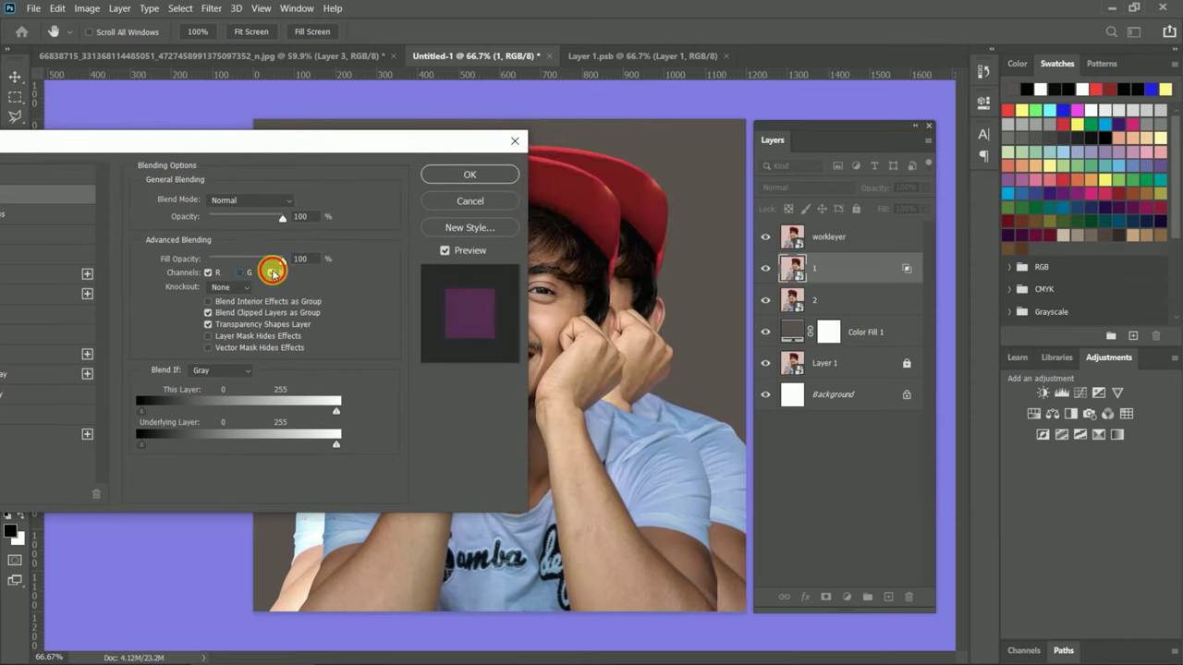
pyautogui.click(270, 273)
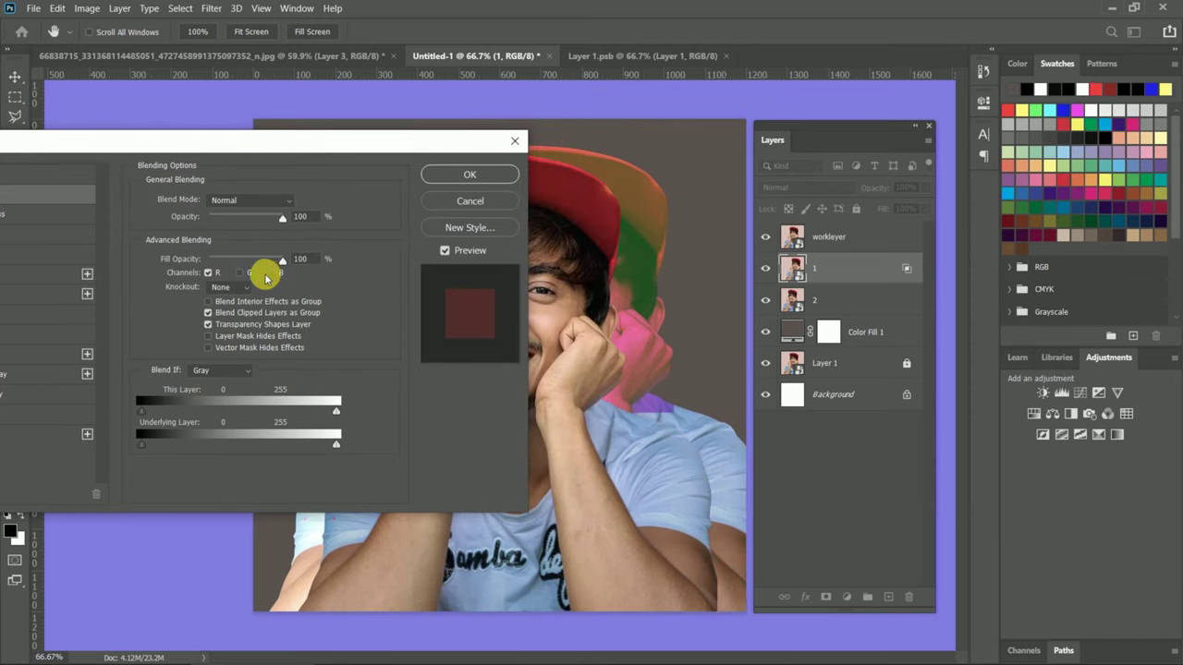
# - Set layer 1's blend mode to Color Dodge and apply the blending options
pyautogui.click(287, 200)
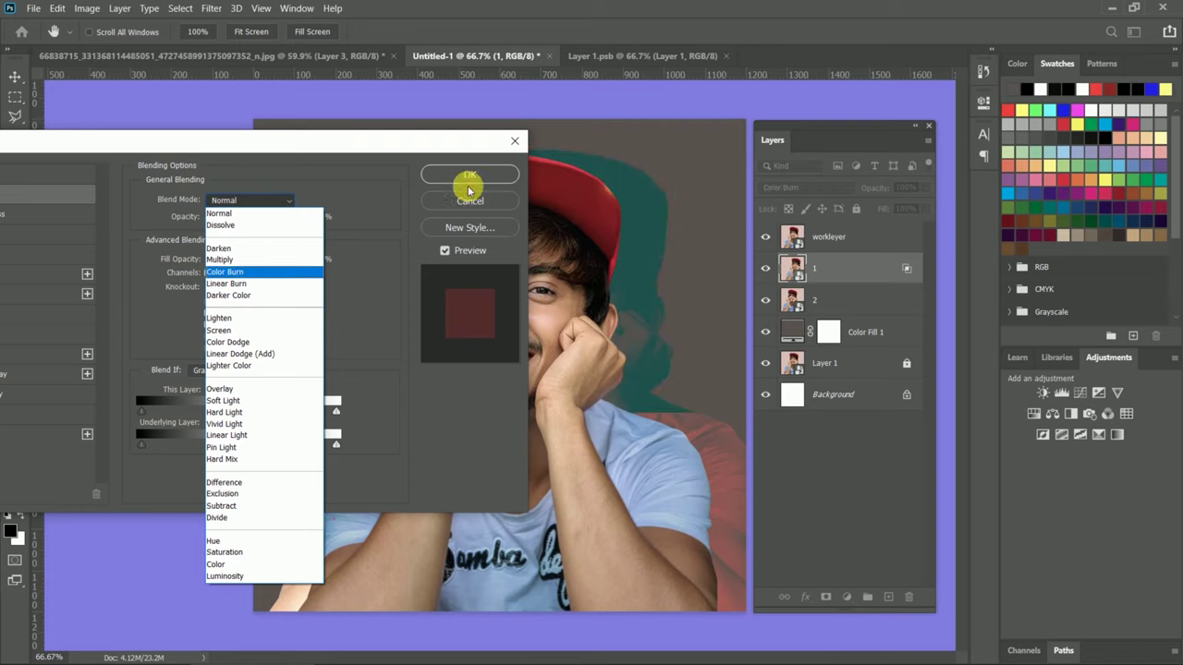
pyautogui.click(350, 153)
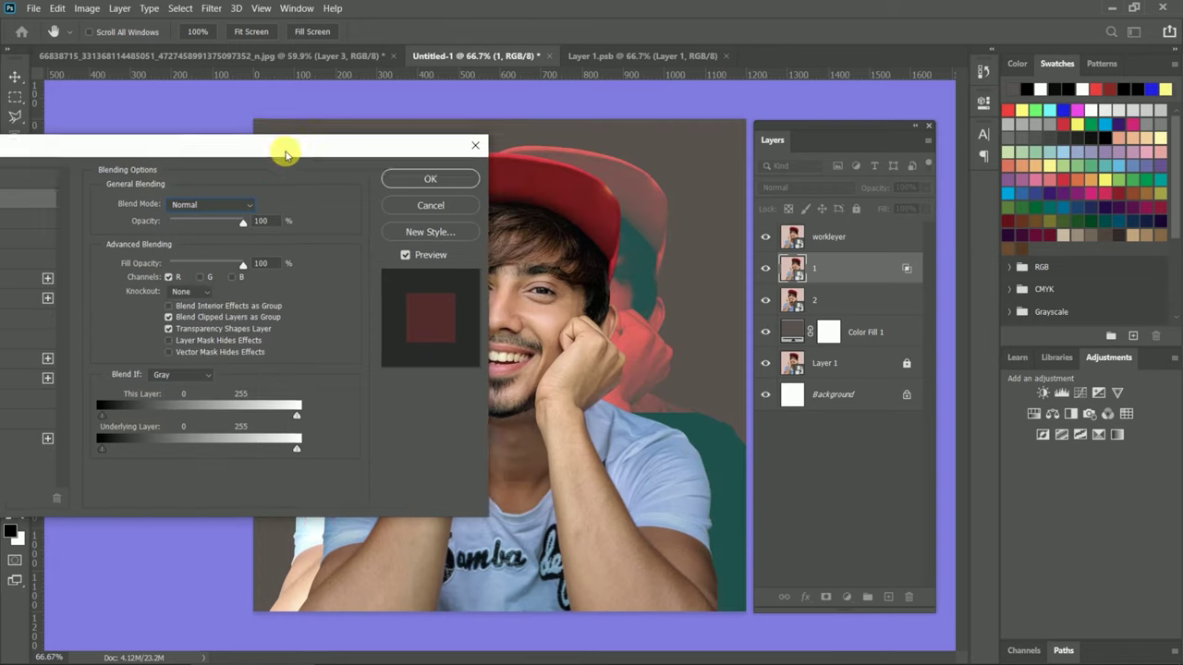
pyautogui.moveTo(350, 154); pyautogui.dragTo(233, 159)
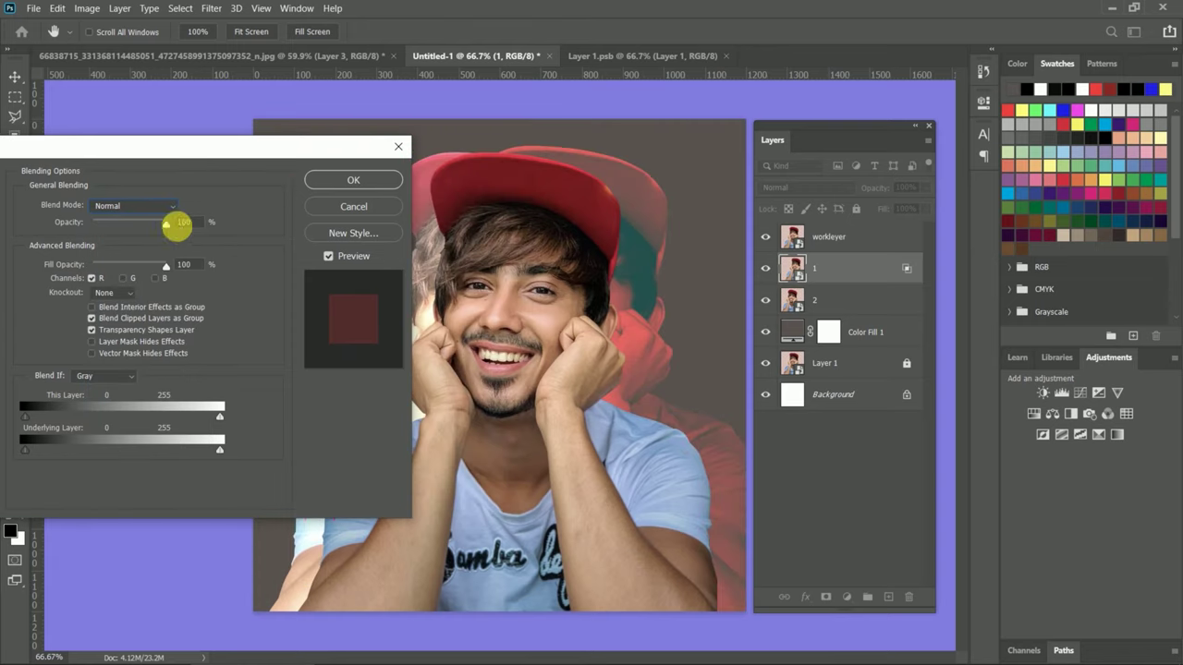
pyautogui.click(171, 211)
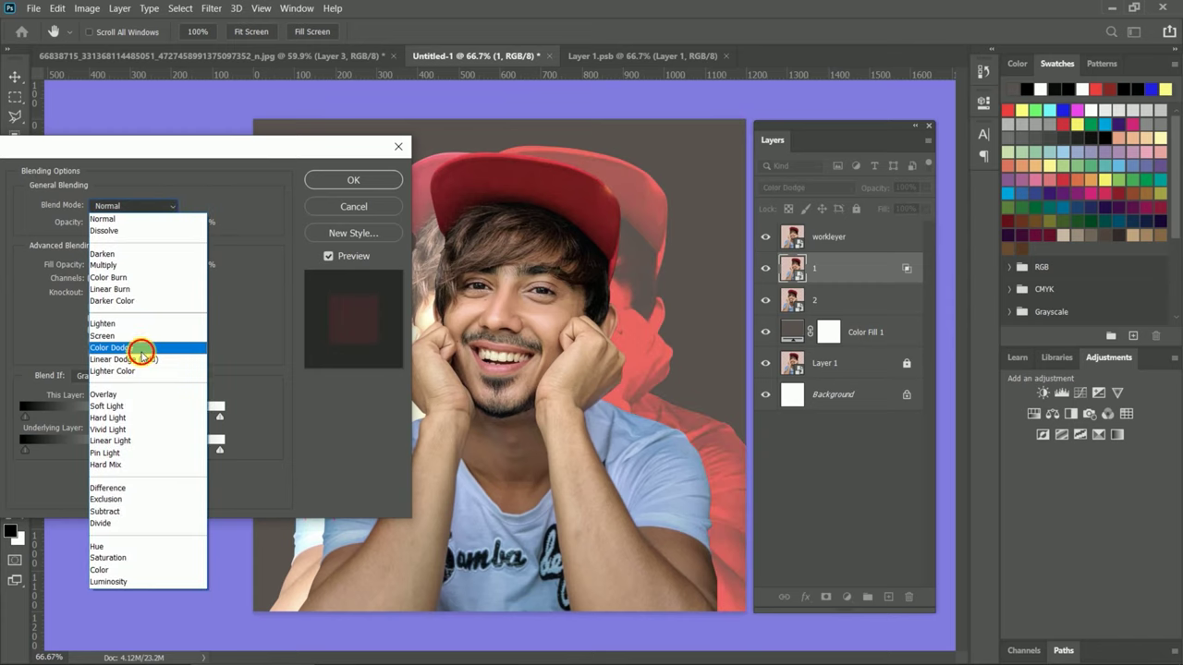
pyautogui.click(142, 349)
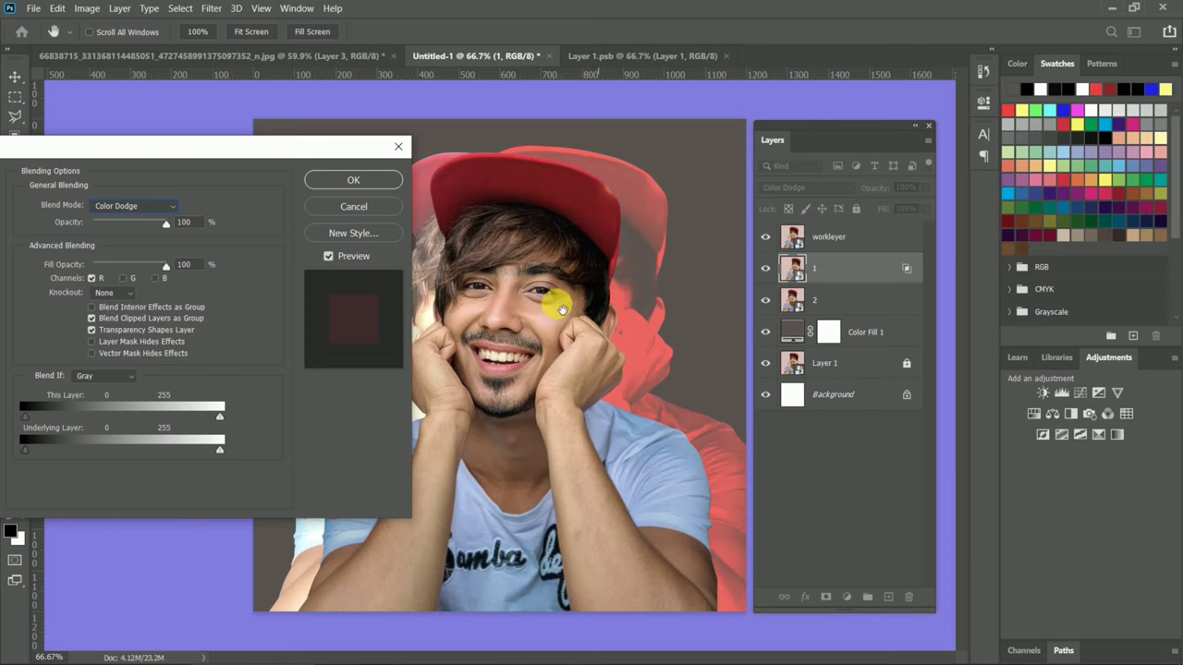
pyautogui.click(369, 184)
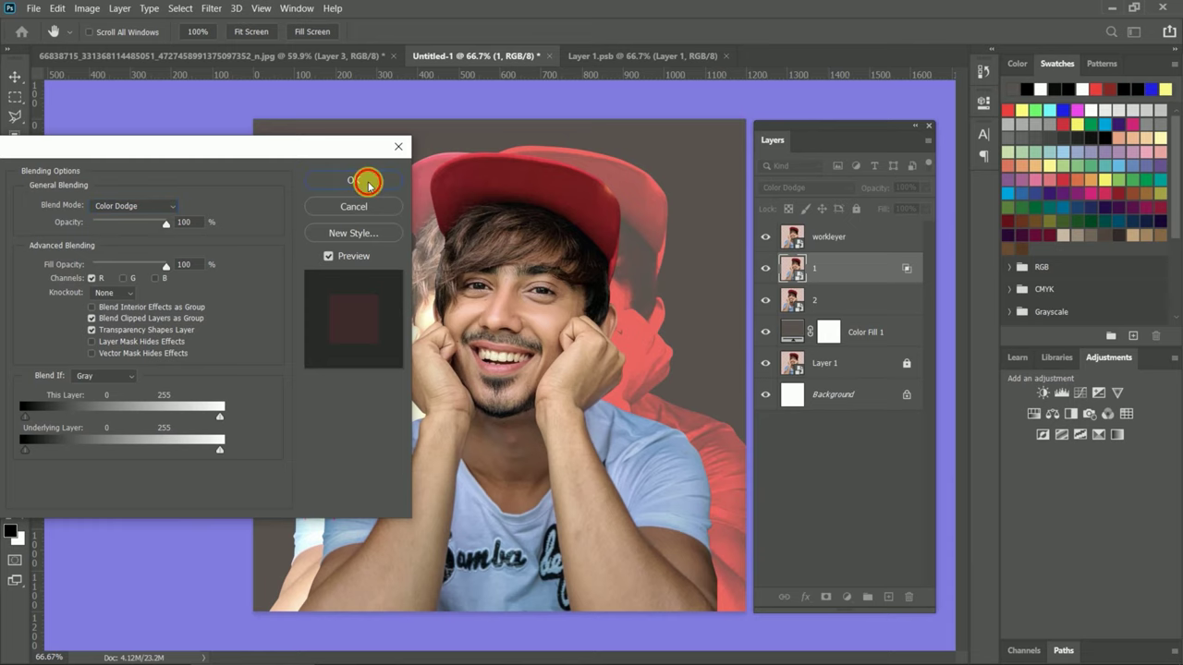
pyautogui.press('v')
pyautogui.click(802, 302)
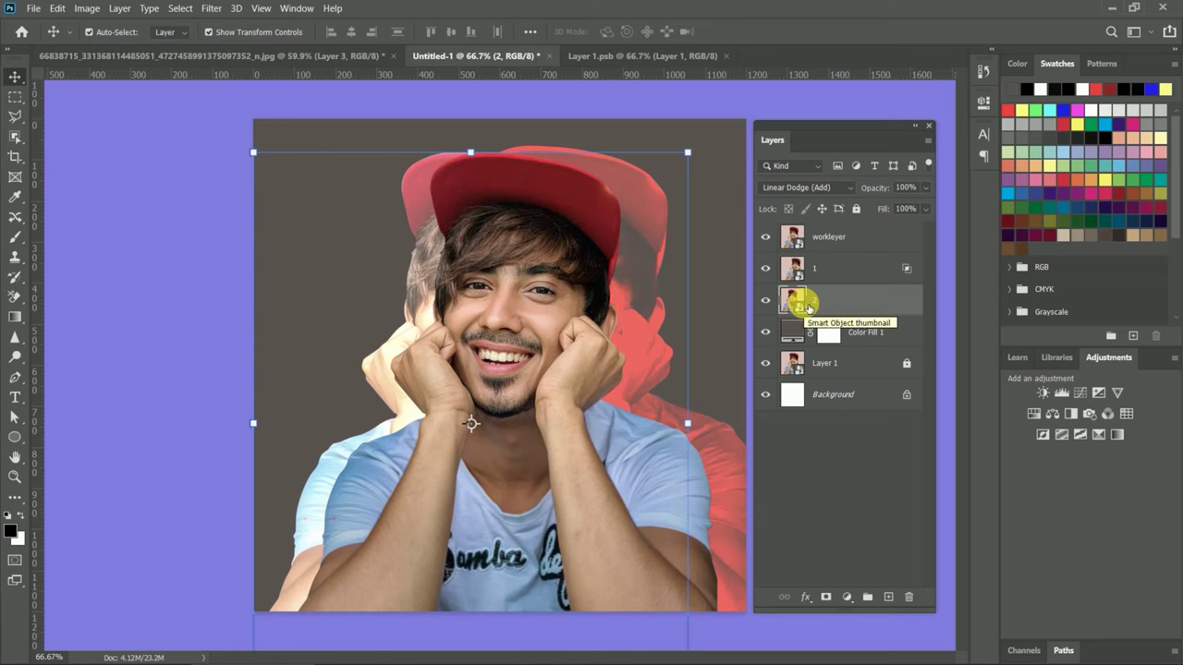
# - Give layer 2 only its green channel by disabling R and B, blending in Screen mode
pyautogui.click(806, 597)
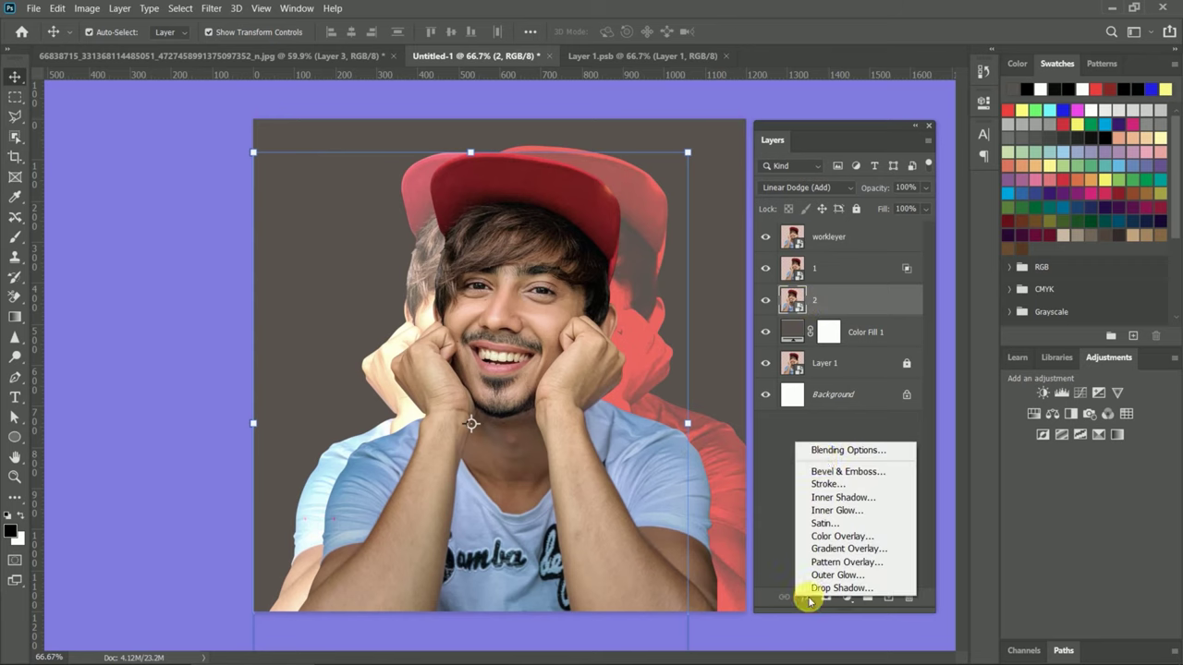
pyautogui.click(819, 450)
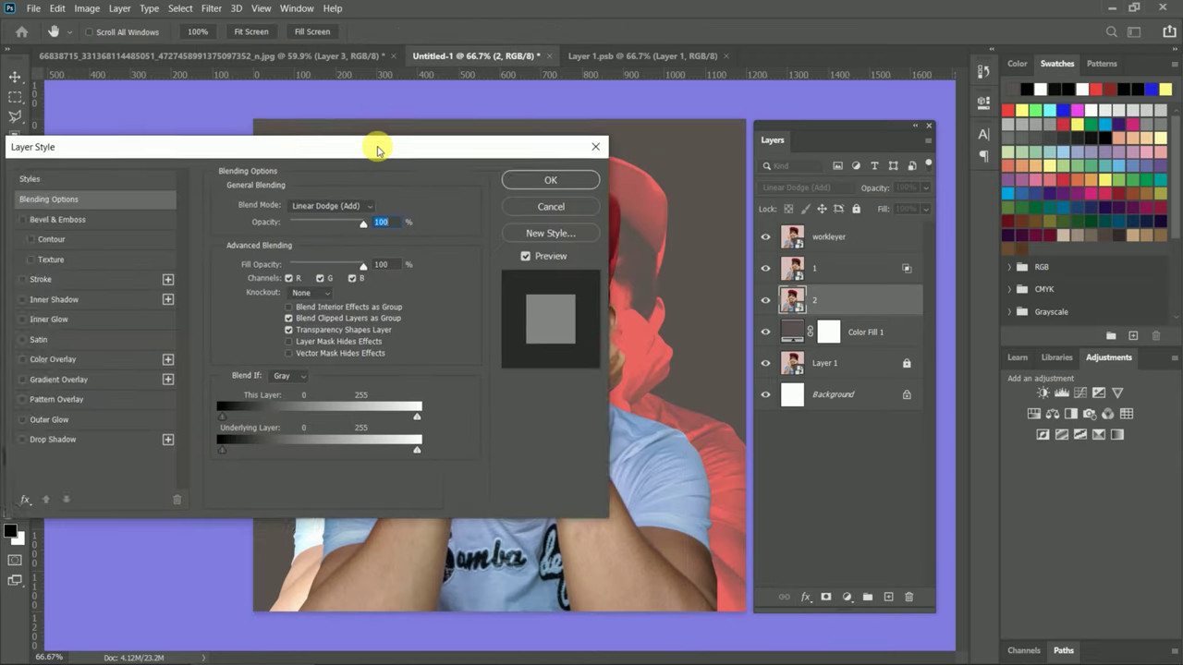
pyautogui.moveTo(357, 151); pyautogui.dragTo(279, 156)
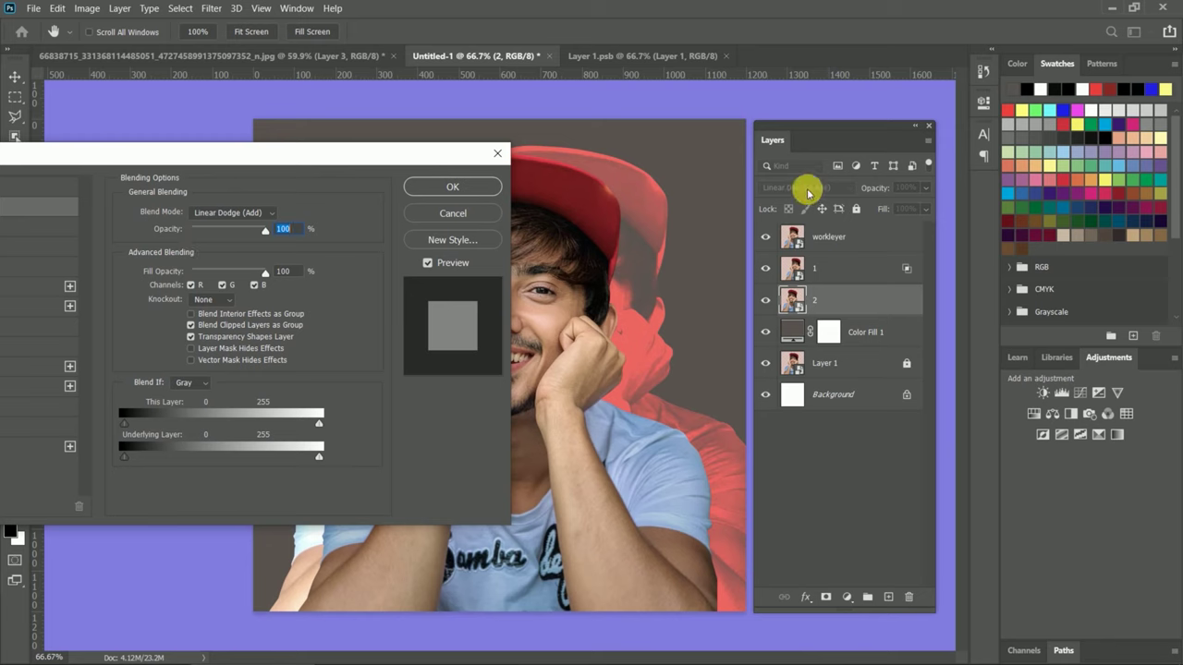
pyautogui.click(191, 285)
pyautogui.click(254, 285)
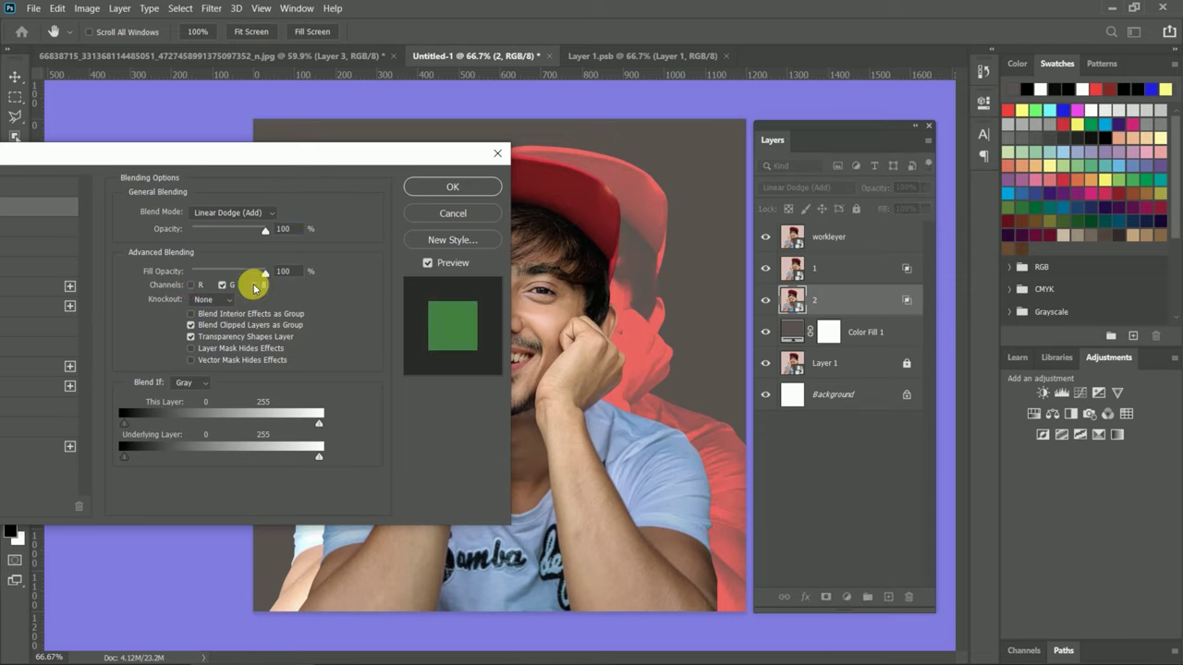
pyautogui.moveTo(246, 155); pyautogui.dragTo(118, 158)
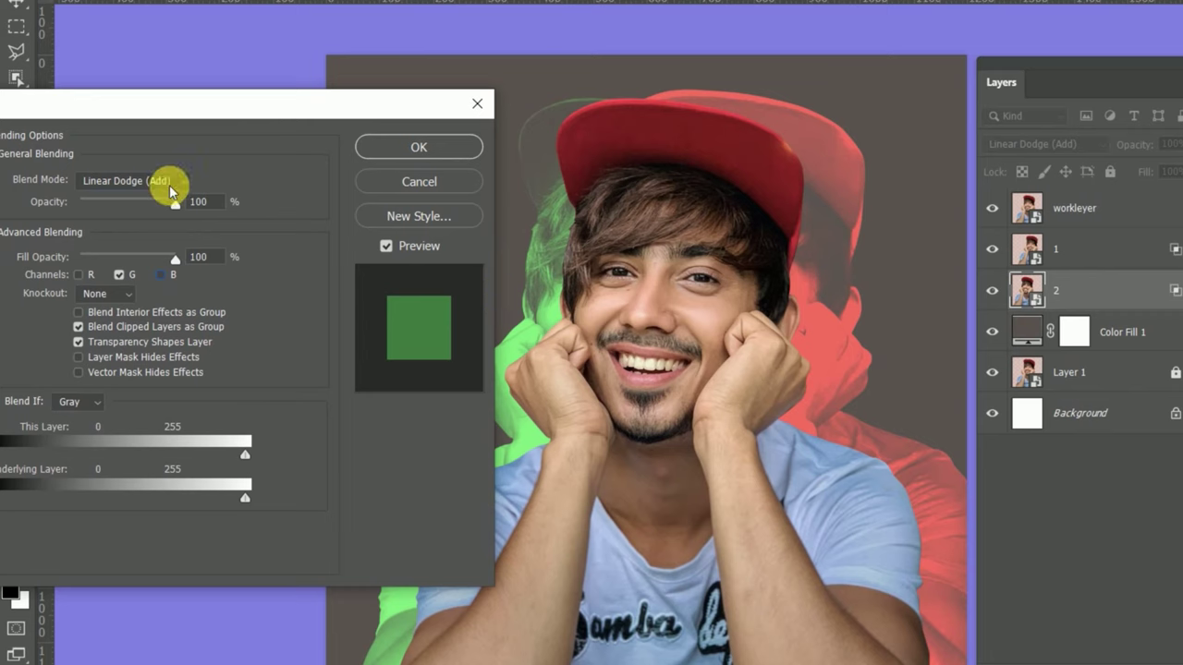
pyautogui.click(179, 182)
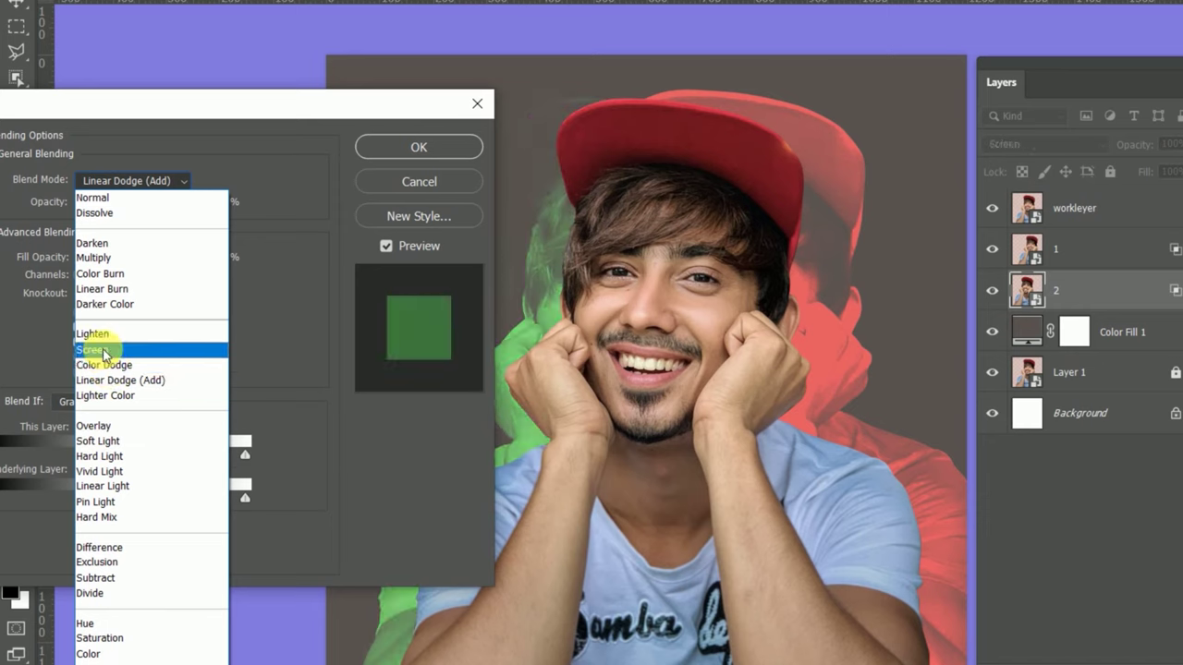
pyautogui.click(103, 351)
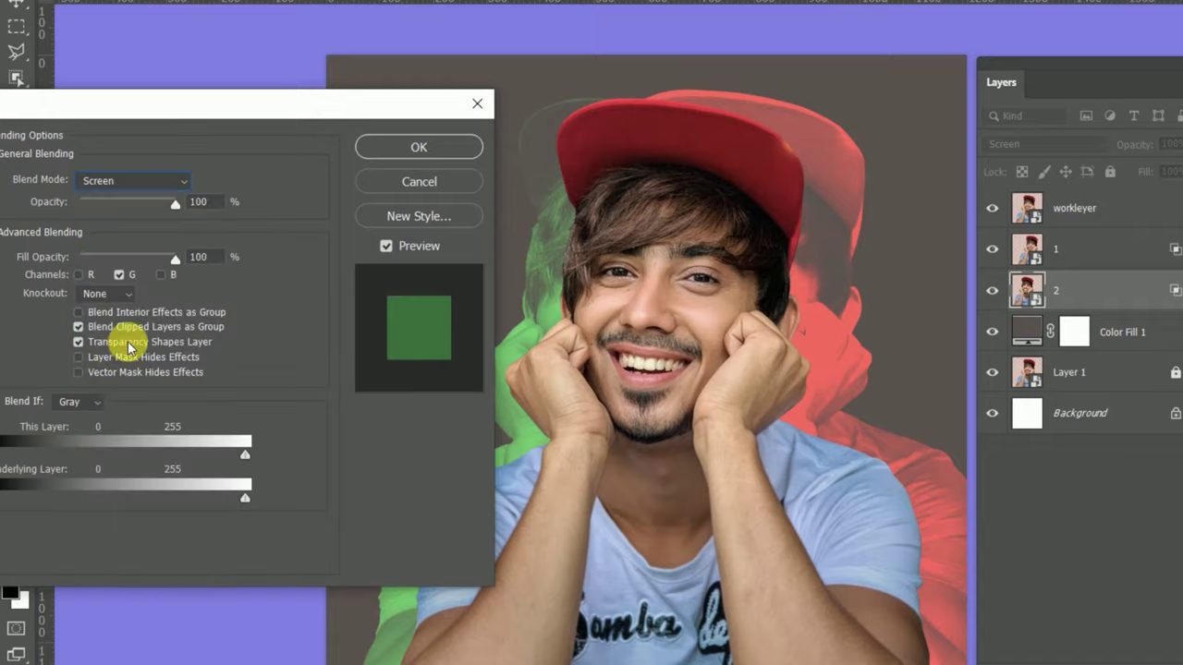
# - Rotate layer 2's green ghost slightly and layer 1's red ghost about 6.26°
pyautogui.click(423, 146)
pyautogui.hotkey('ctrl', 't')
pyautogui.moveTo(674, 158); pyautogui.dragTo(632, 145)
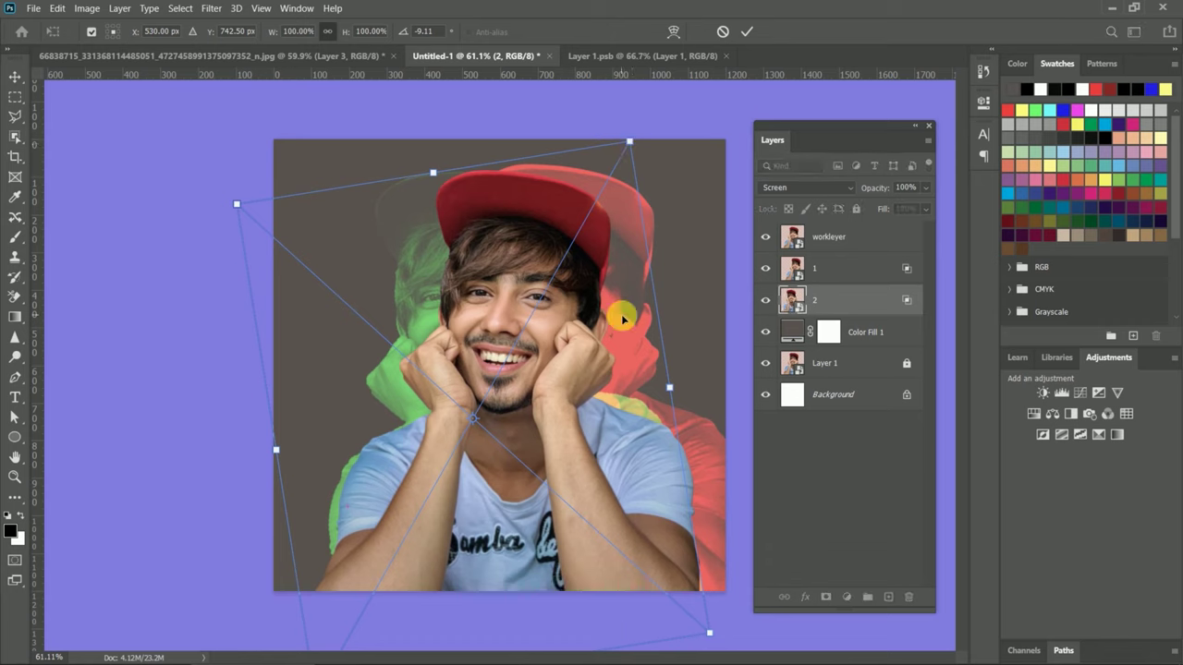
pyautogui.click(793, 270)
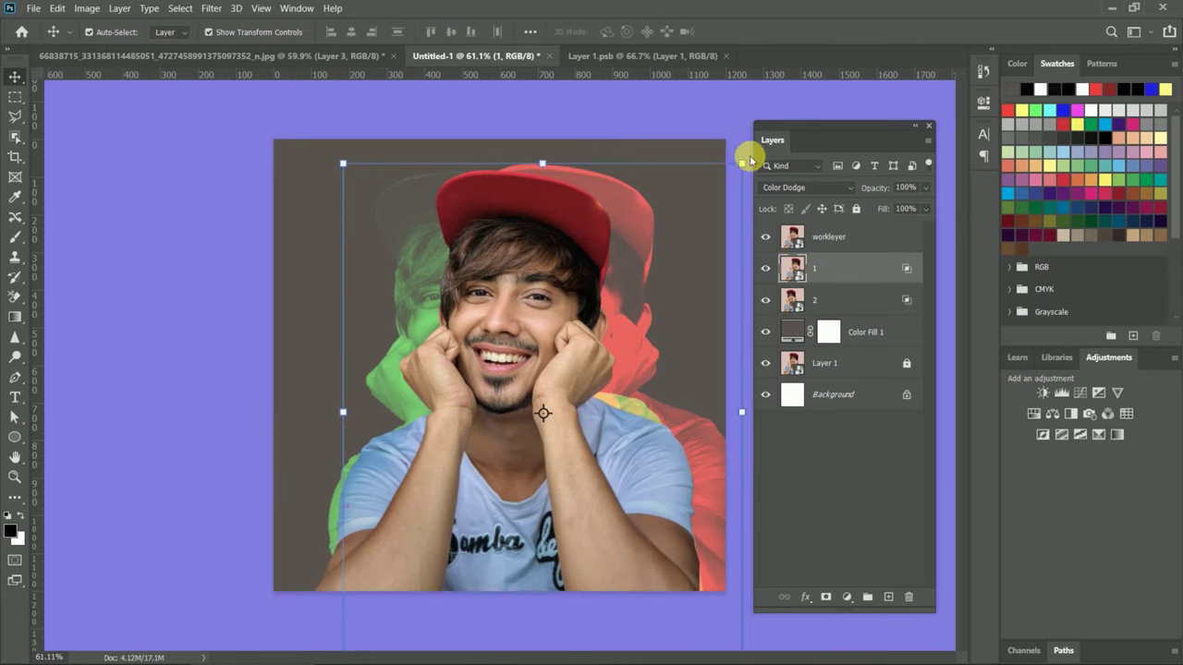
pyautogui.moveTo(747, 159)
pyautogui.mouseDown()
pyautogui.moveTo(340, 131)
pyautogui.moveTo(350, 105)
pyautogui.mouseUp()
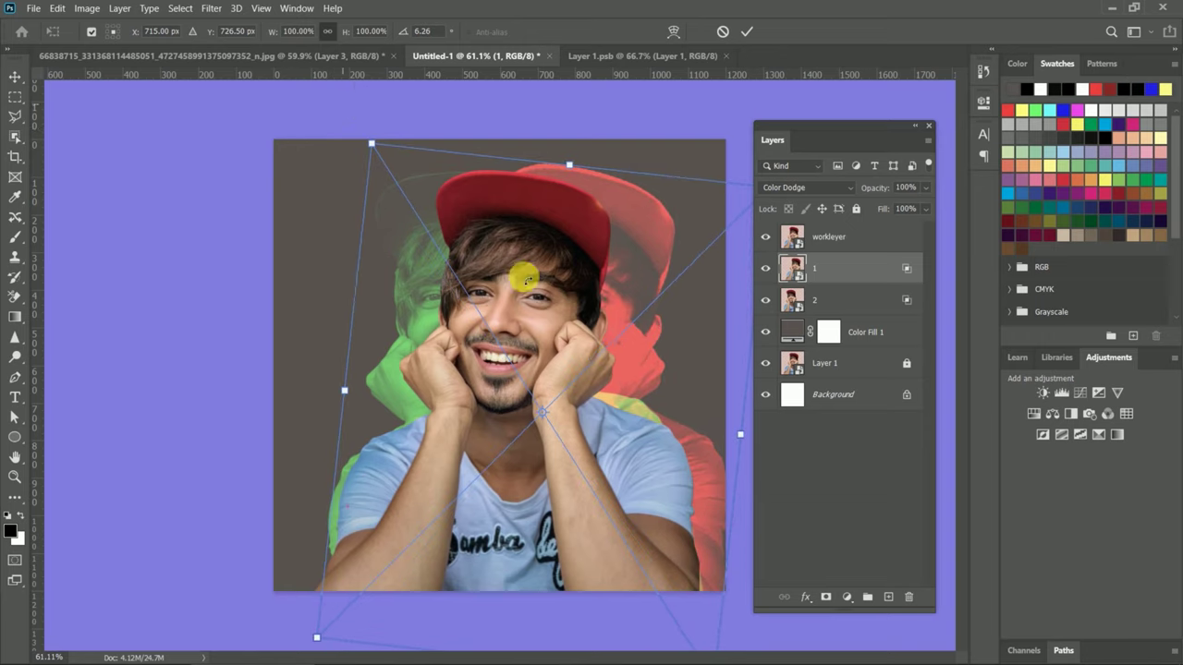
pyautogui.scroll(-2, 502, 368)
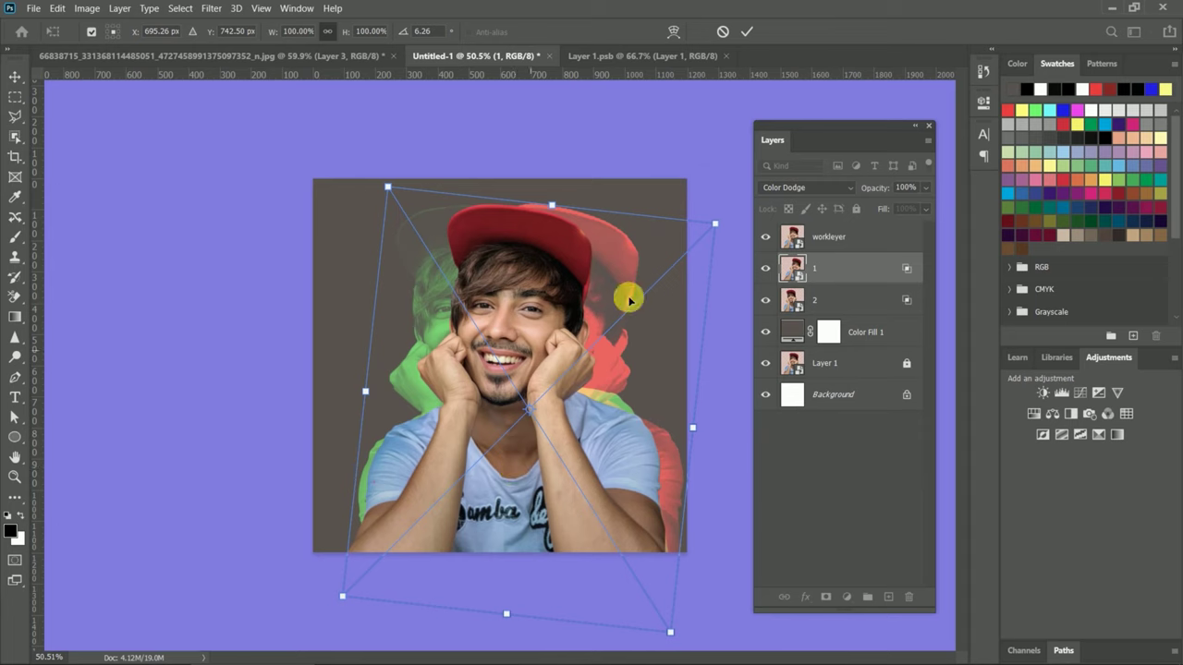
pyautogui.press('Return')
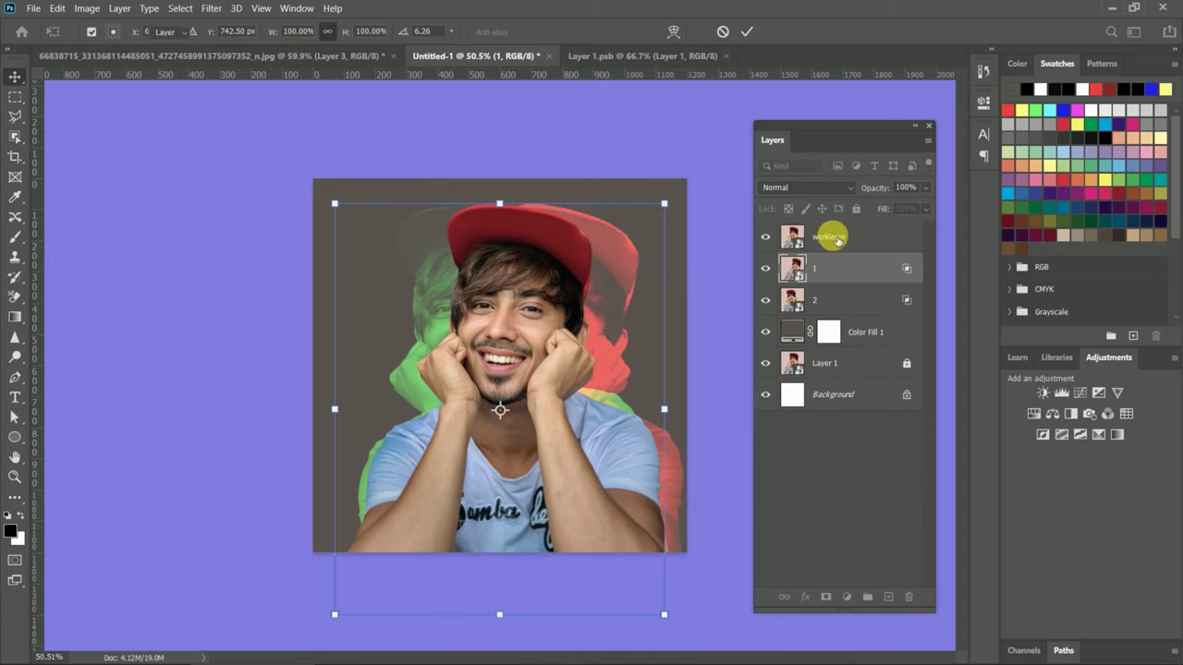
# - Set the workleyer layer's blend mode to Multiply and preview the red and green ghosts
pyautogui.click(829, 238)
pyautogui.click(851, 189)
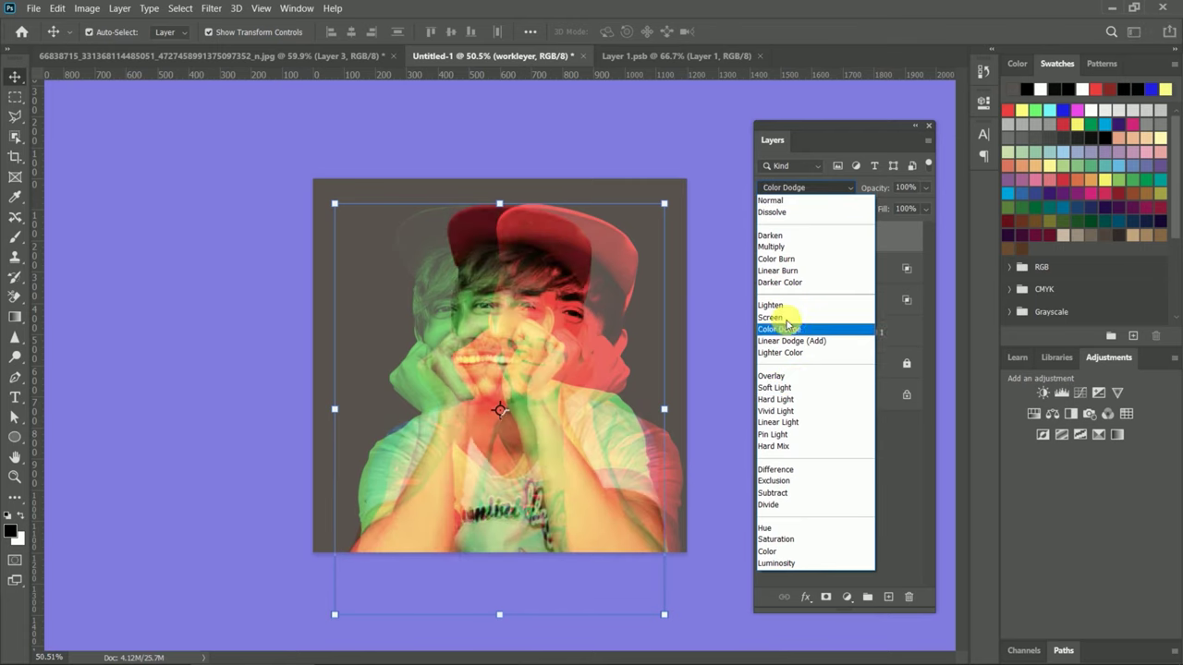
pyautogui.click(771, 248)
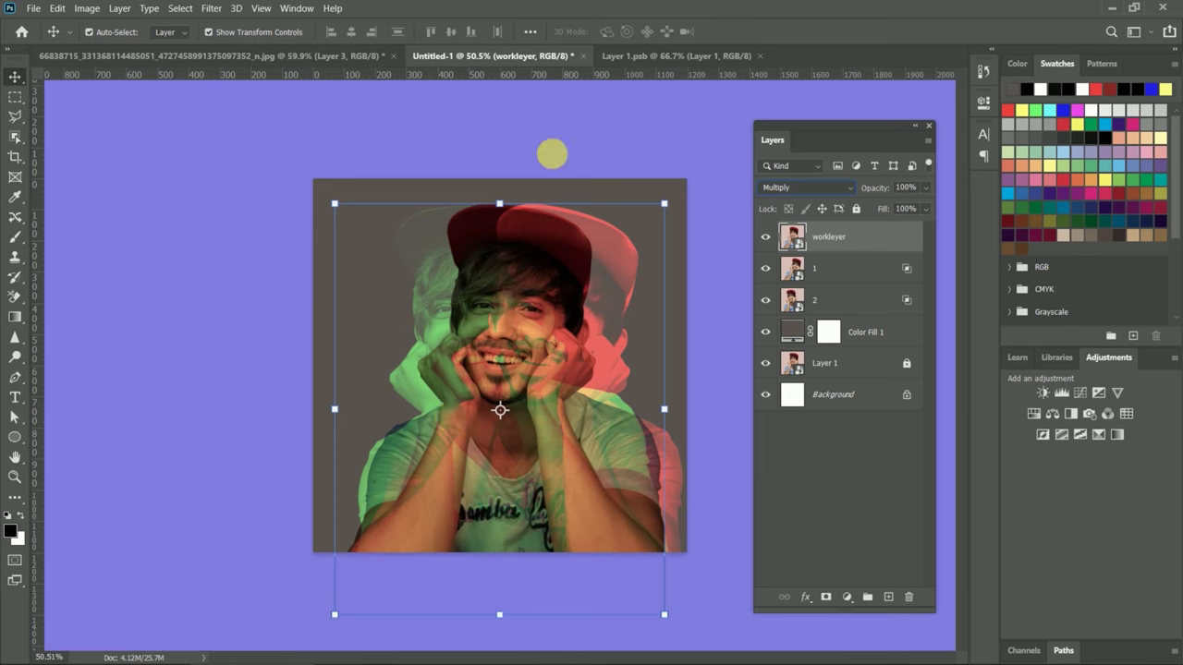
pyautogui.click(552, 155)
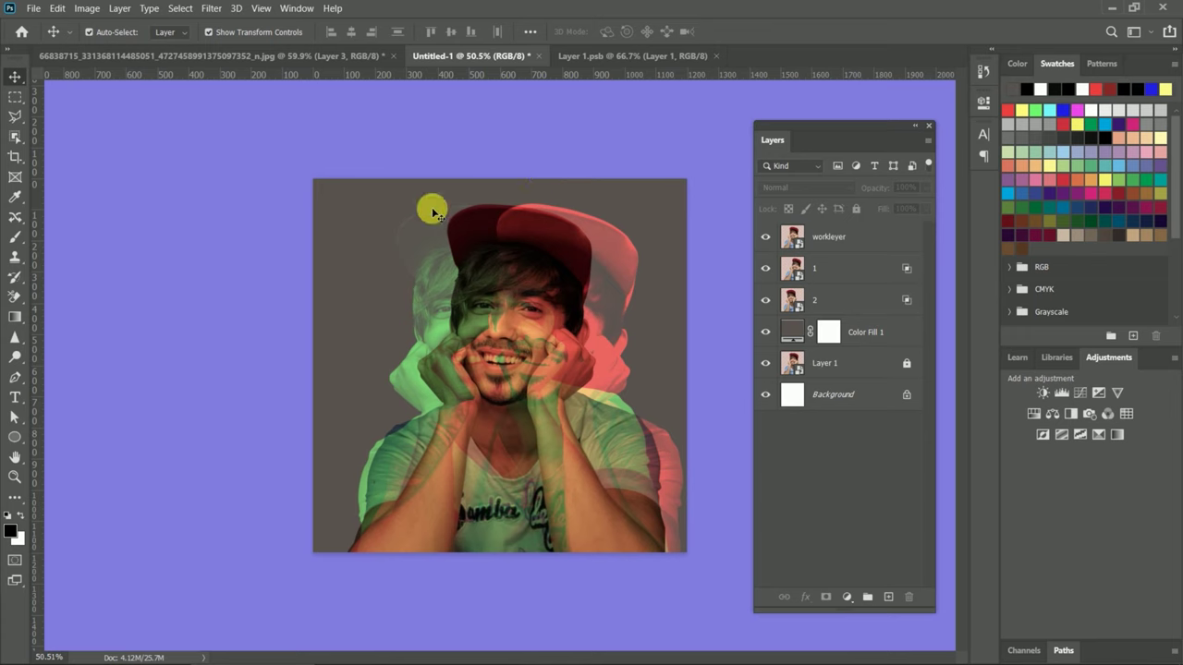
pyautogui.click(511, 377)
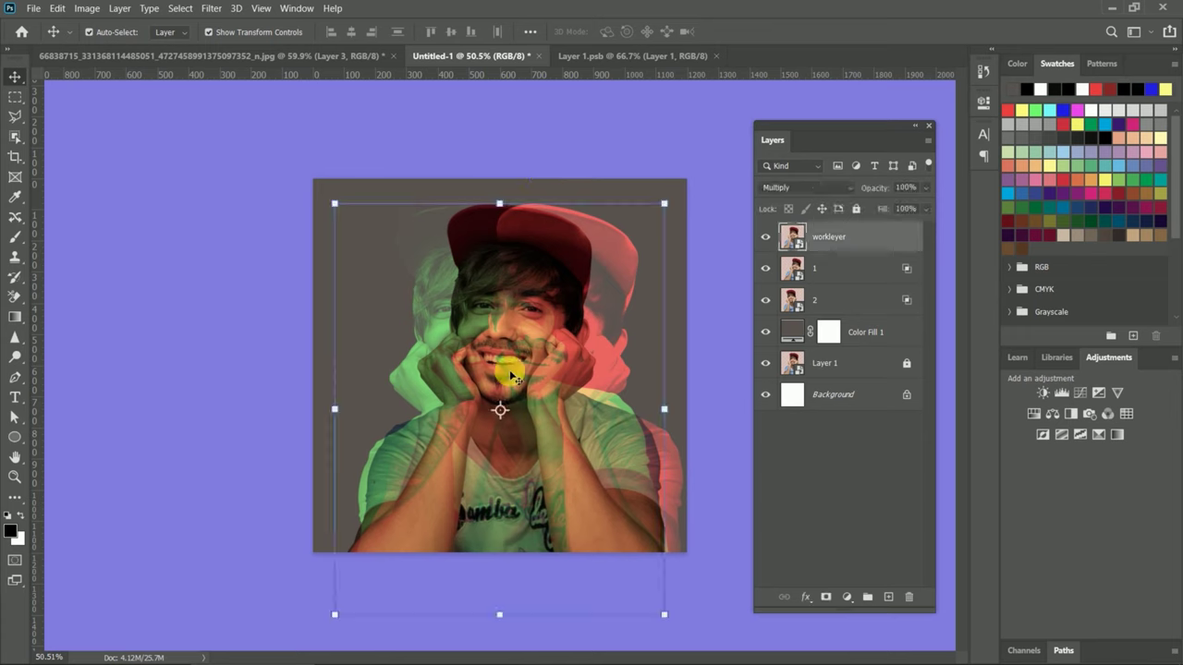
pyautogui.click(494, 136)
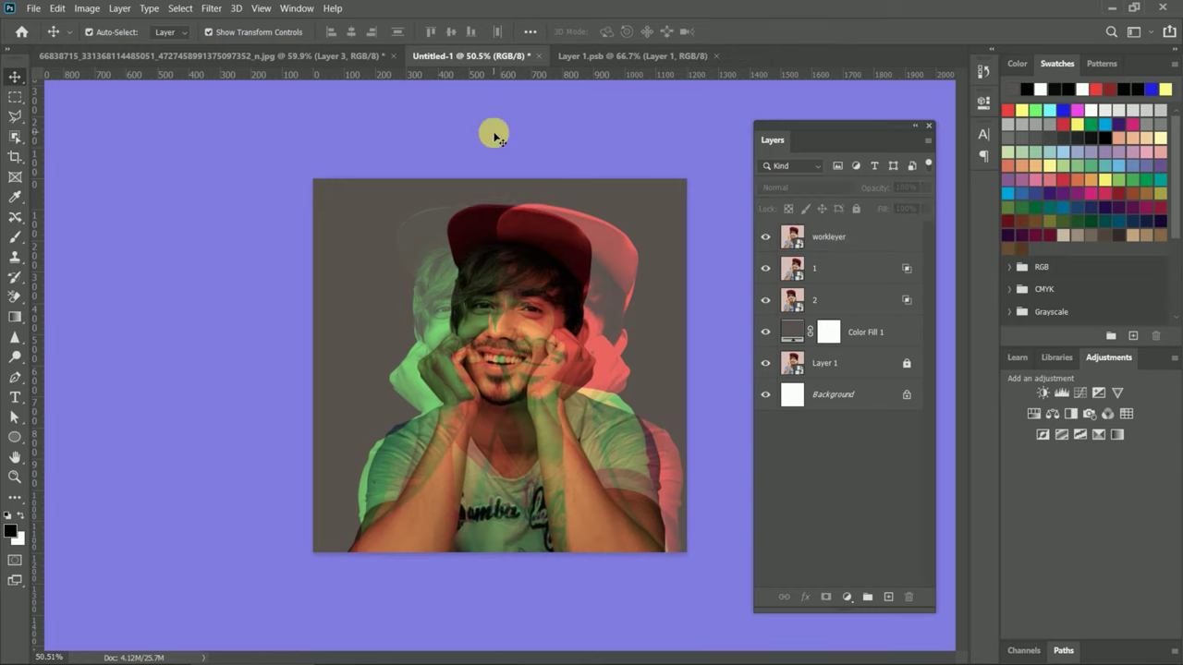
pyautogui.hotkey('ctrl', '+')
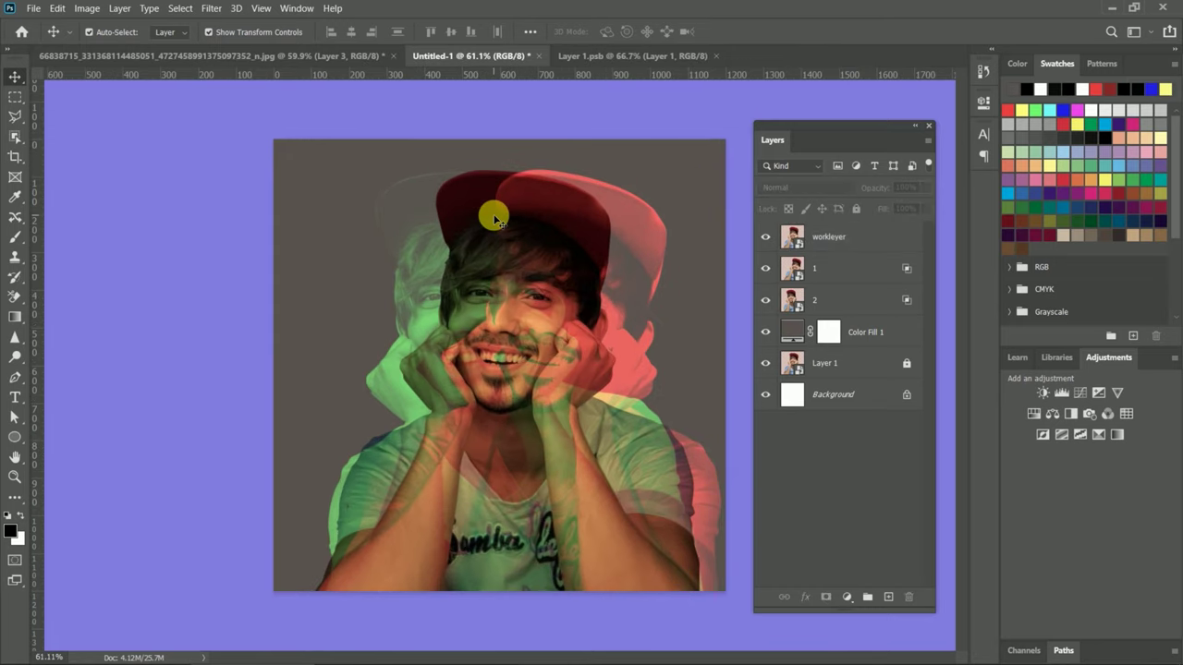
pyautogui.hotkey('ctrl', '-')
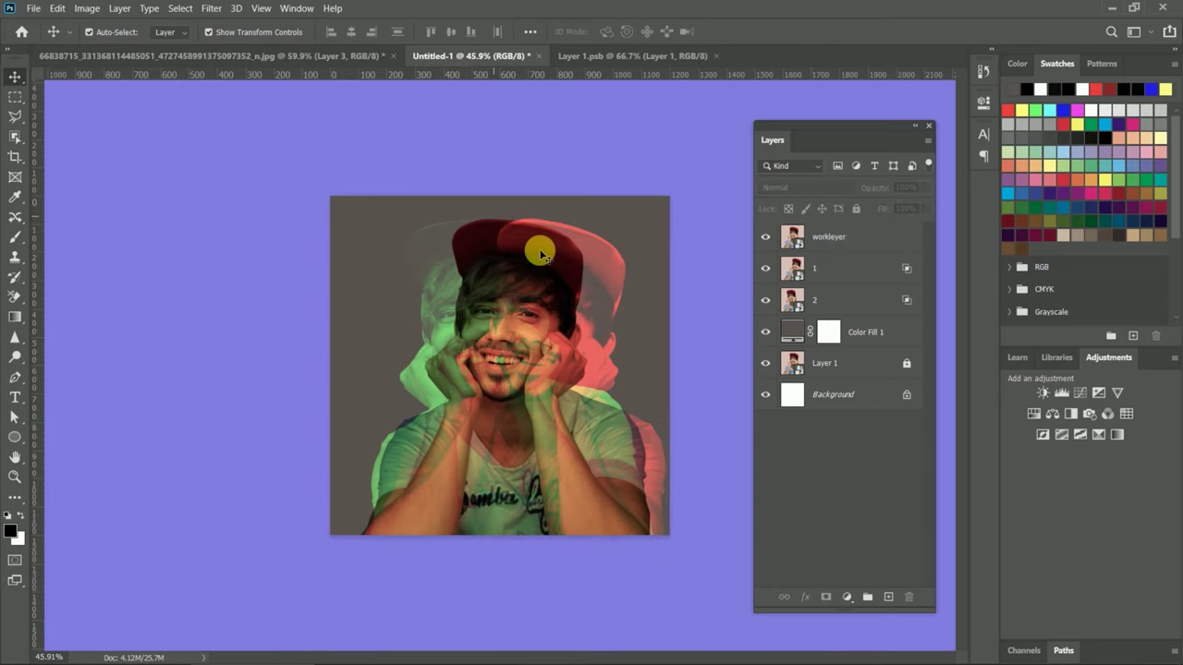
pyautogui.hotkey('ctrl', '+')
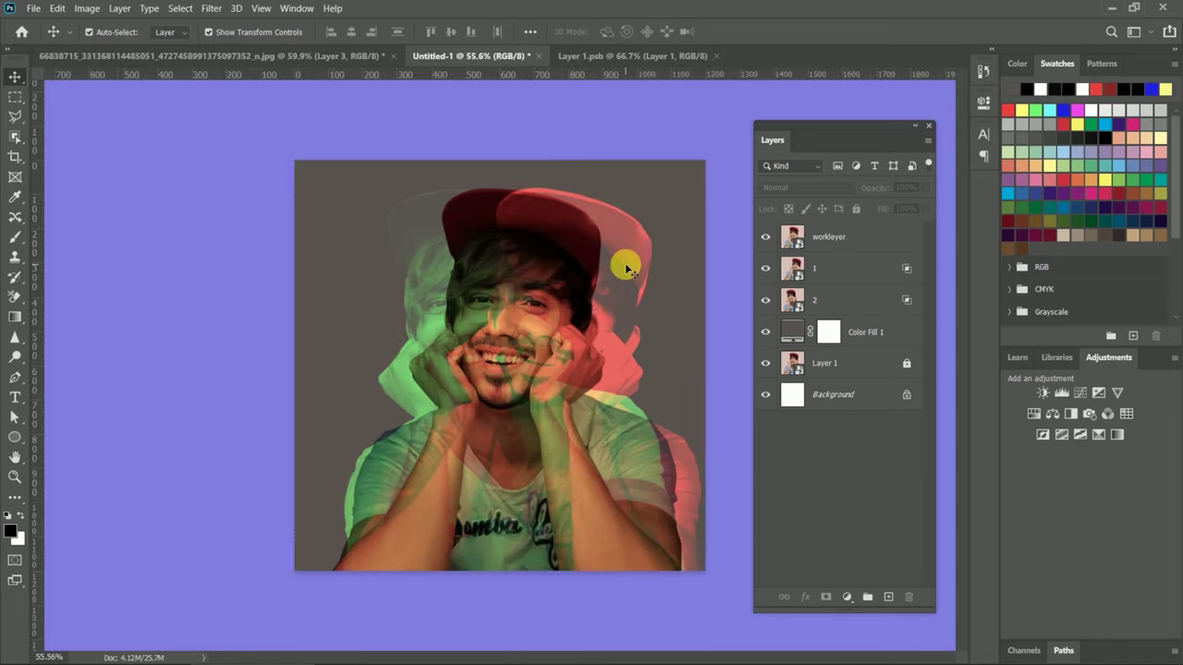
pyautogui.click(671, 242)
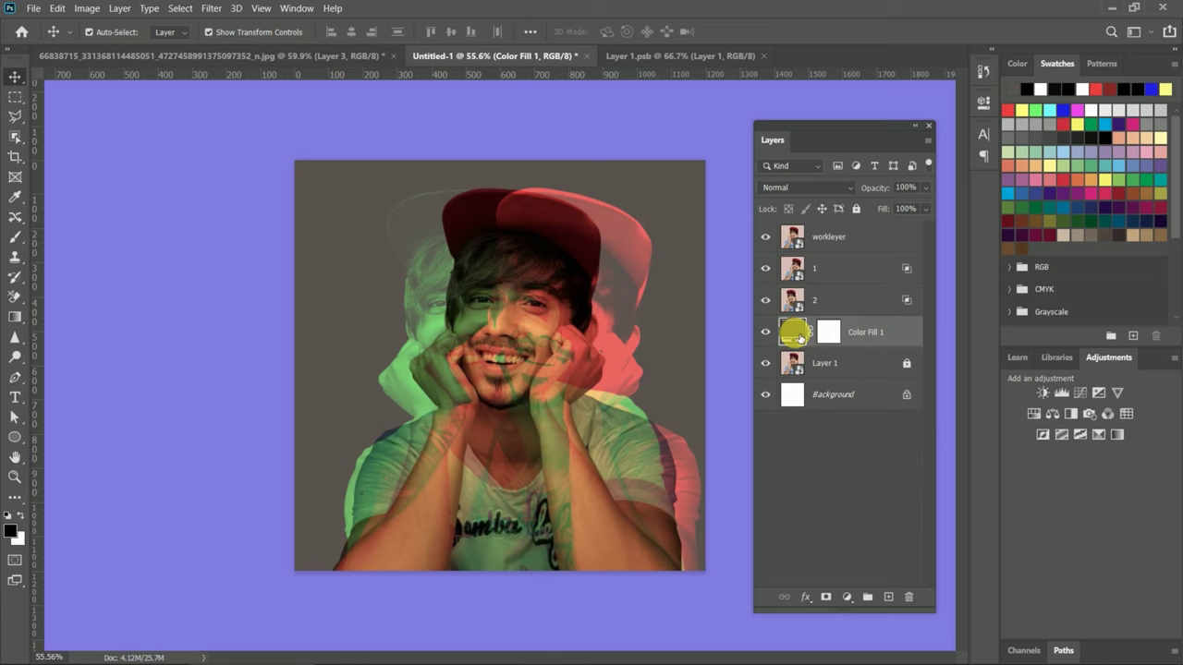
# - Delete and restore Color Fill 1, then add a new Layer 2 above it
pyautogui.press('Delete')
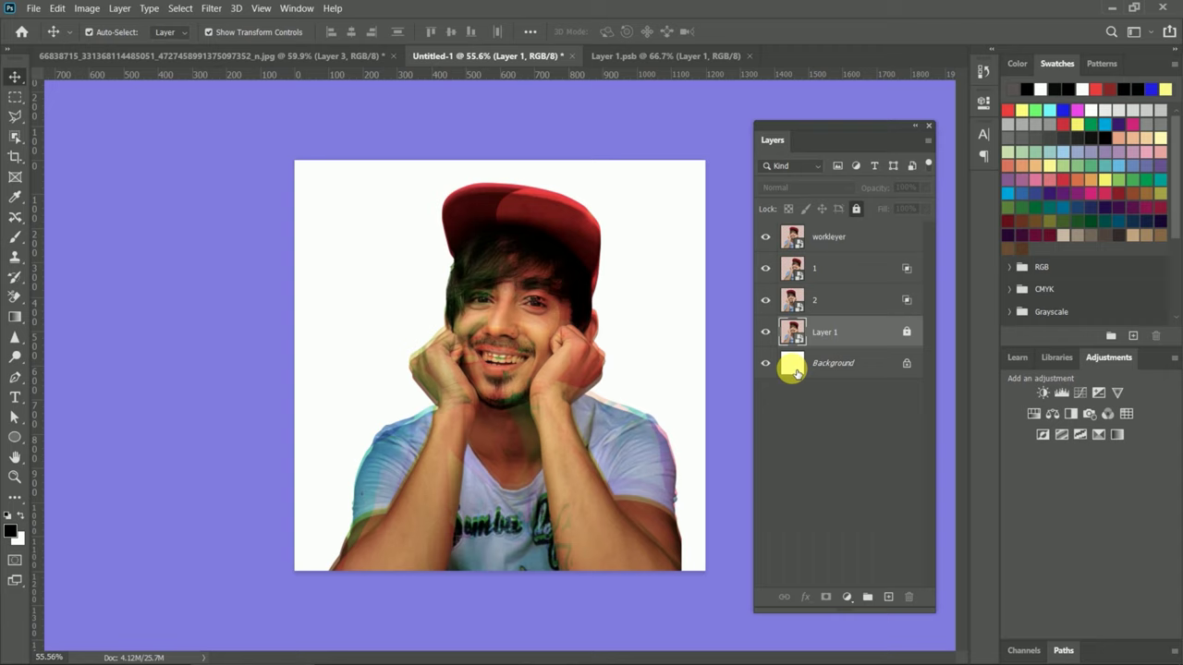
pyautogui.hotkey('ctrl', 'z')
pyautogui.click(888, 596)
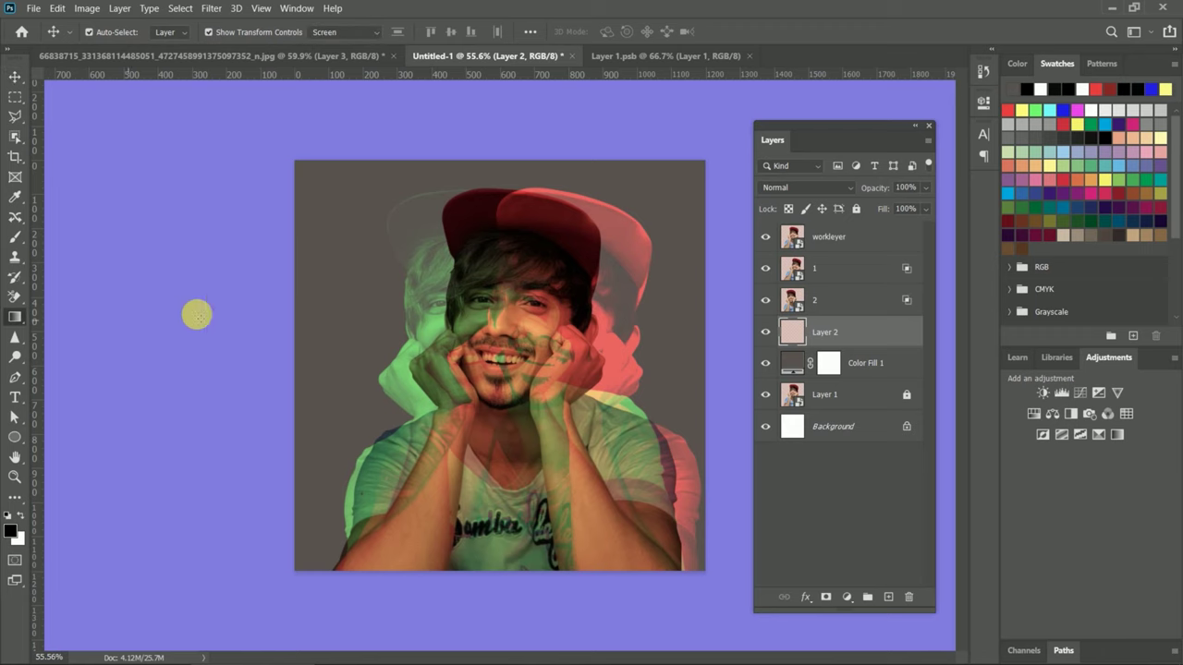
# - Try a yellow-orange gradient on Layer 2 with the Gradient tool, then discard it
pyautogui.press('g')
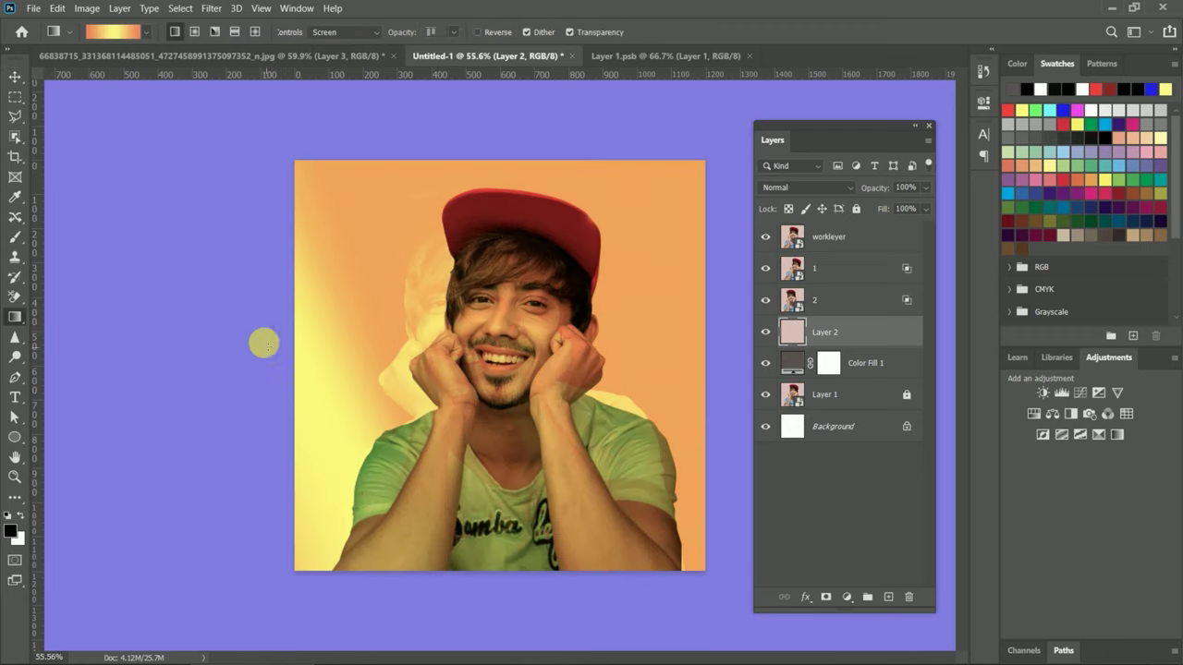
pyautogui.moveTo(299, 338); pyautogui.dragTo(519, 282)
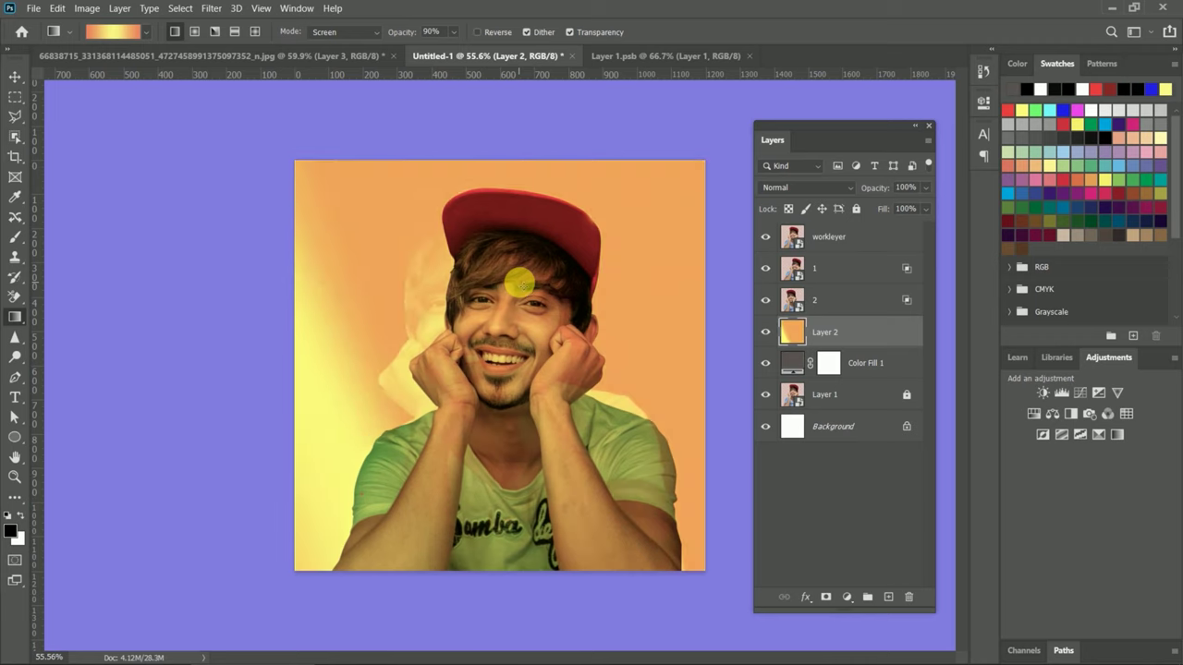
pyautogui.click(522, 287)
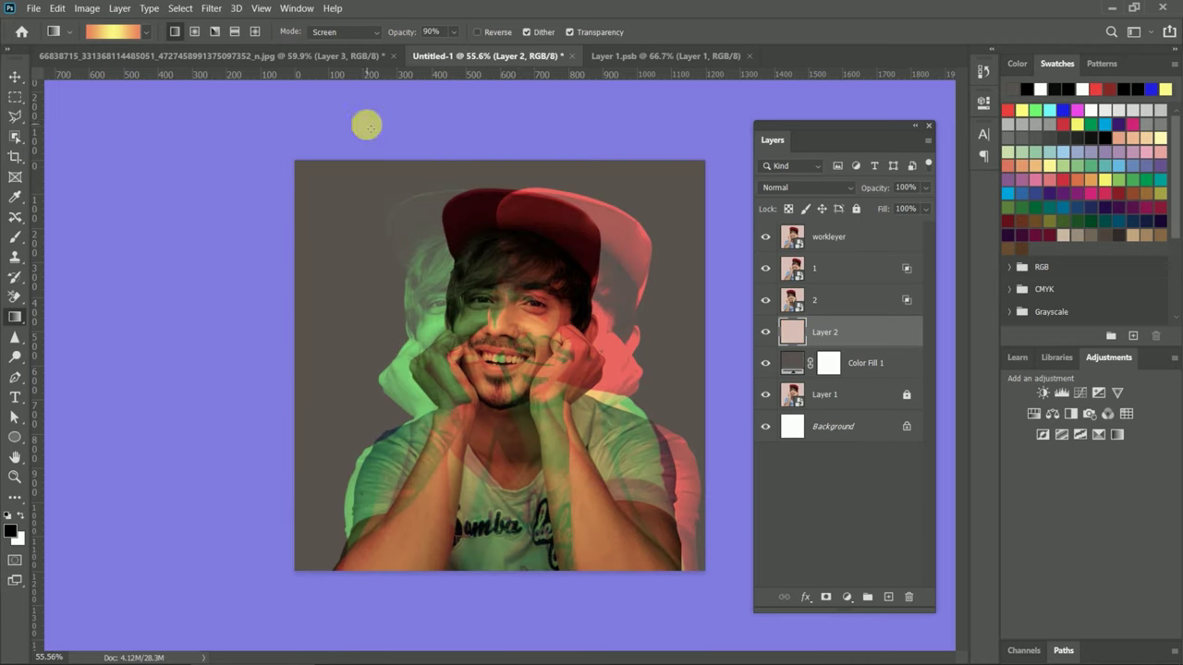
pyautogui.click(297, 8)
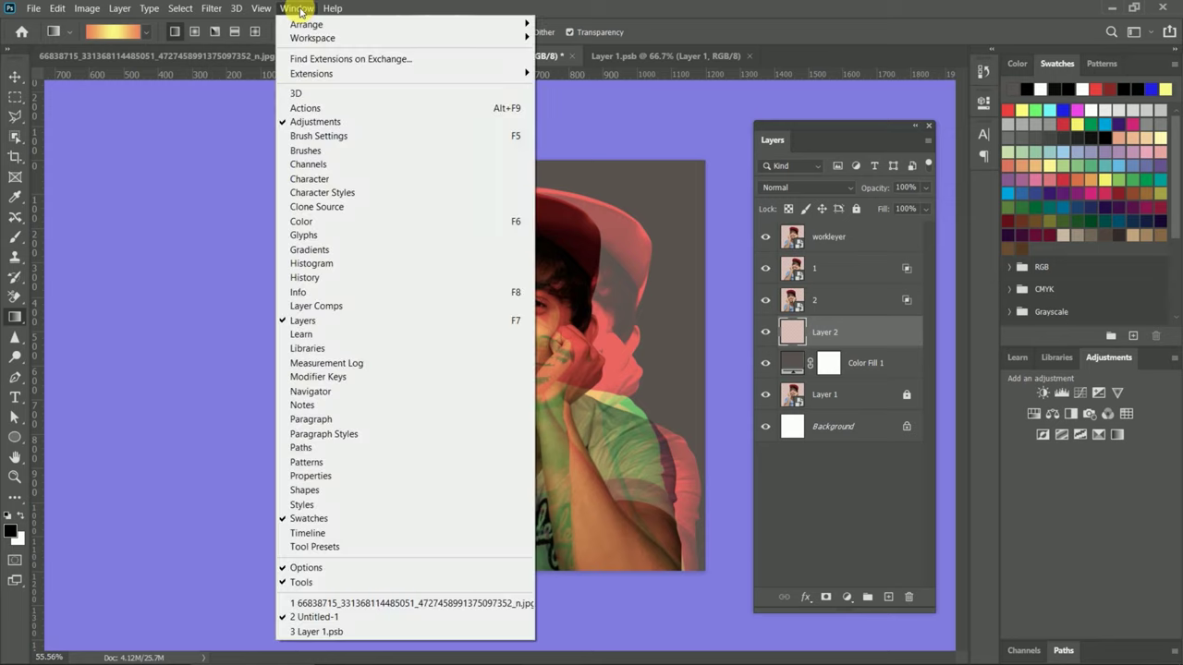
# - Show the Gradients panel as a floating panel and expand its Blues group
pyautogui.click(315, 250)
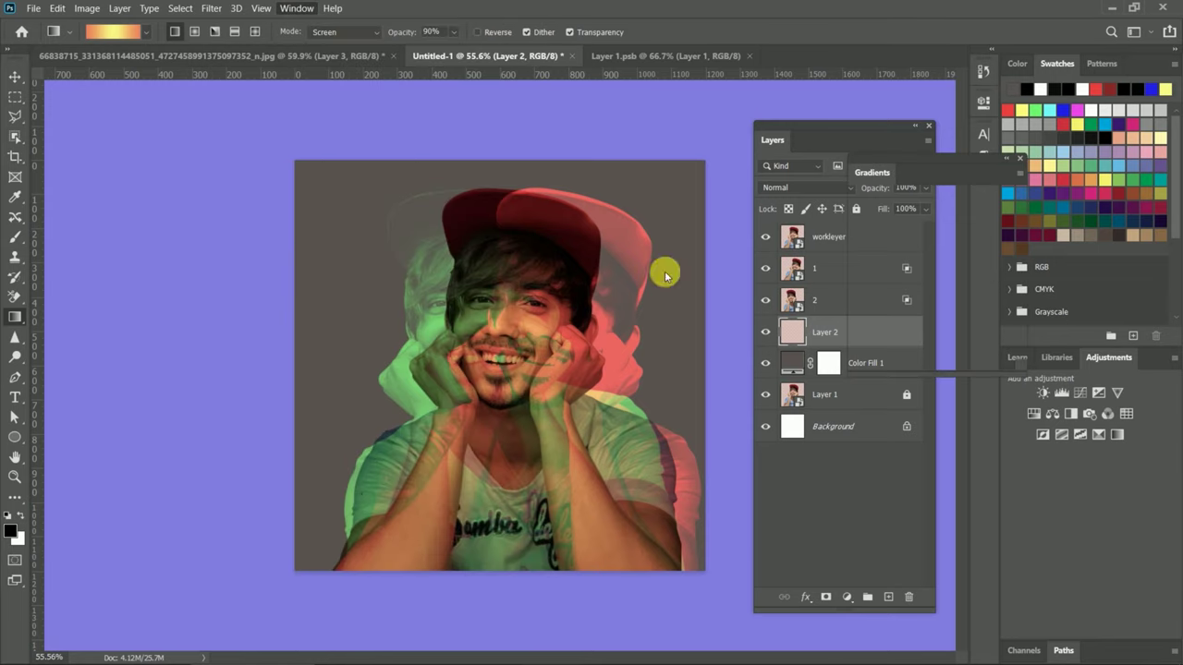
pyautogui.moveTo(895, 166); pyautogui.dragTo(147, 132)
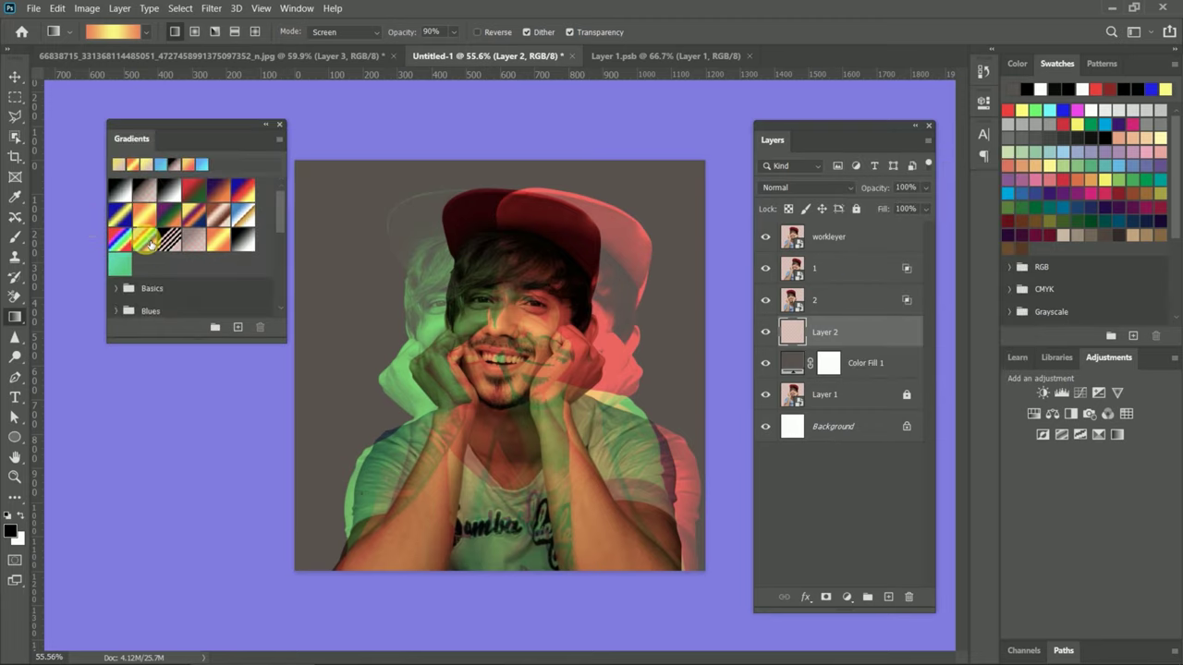
pyautogui.scroll(-3, 148, 257)
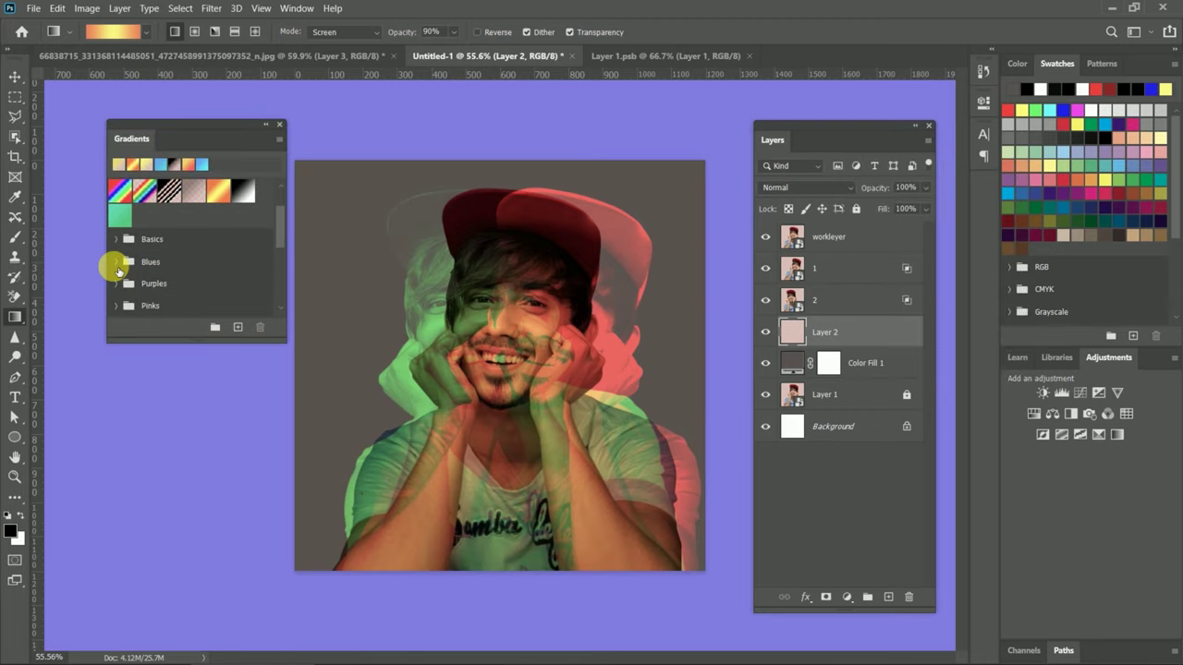
pyautogui.click(117, 263)
# - Apply a light blue gradient from the Blues group as the Gradient Fill 1 background
pyautogui.scroll(-1, 241, 277)
pyautogui.scroll(-1, 241, 277)
pyautogui.scroll(-1, 241, 277)
pyautogui.scroll(-1, 241, 277)
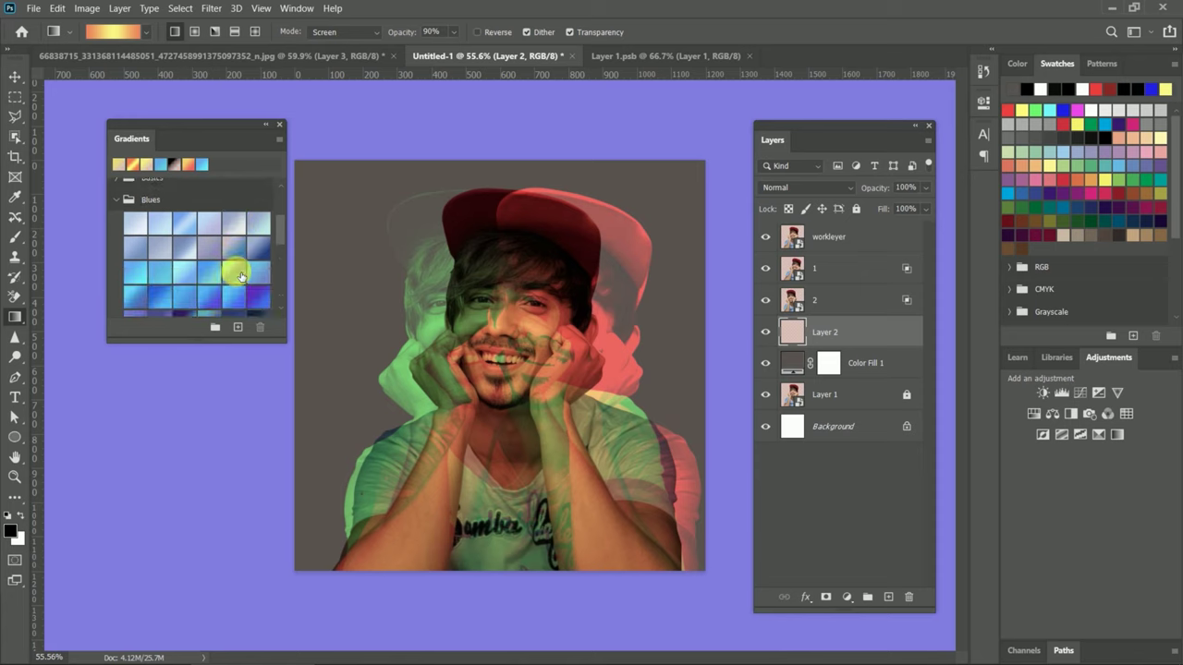
pyautogui.scroll(-1, 195, 294)
pyautogui.scroll(-1, 195, 294)
pyautogui.scroll(-1, 192, 288)
pyautogui.scroll(-2, 190, 283)
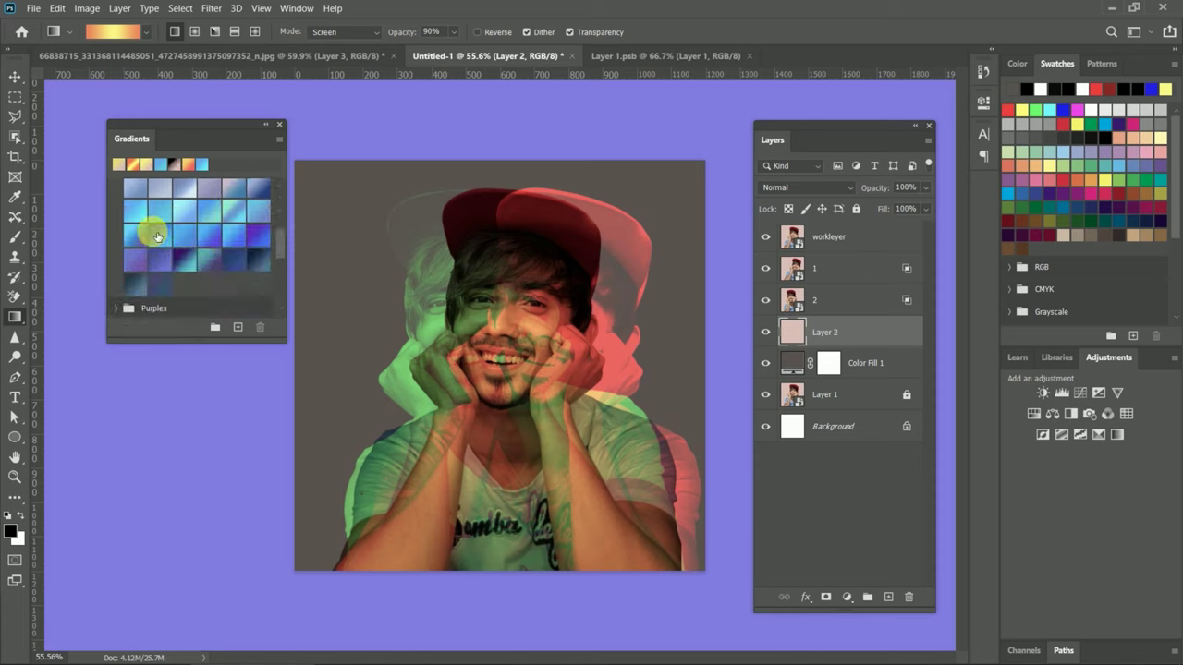
pyautogui.click(136, 218)
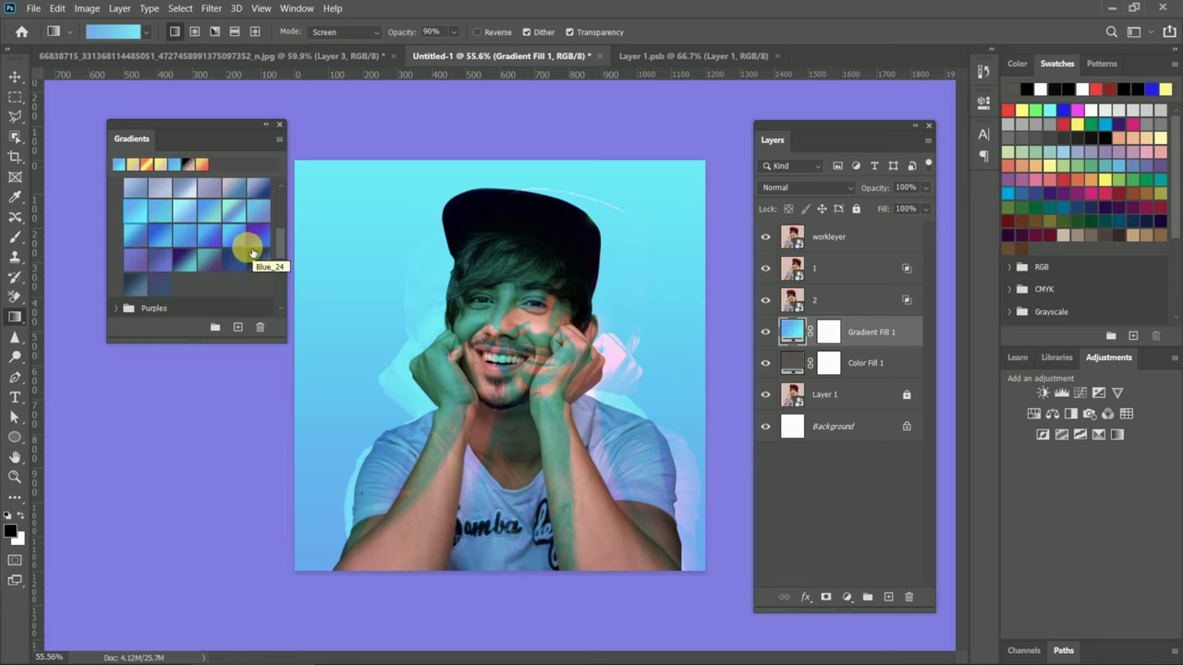
# - Recolour Gradient Fill 1 with a gray gradient from the Grays group
pyautogui.scroll(-1, 239, 247)
pyautogui.scroll(-1, 232, 245)
pyautogui.scroll(-1, 233, 246)
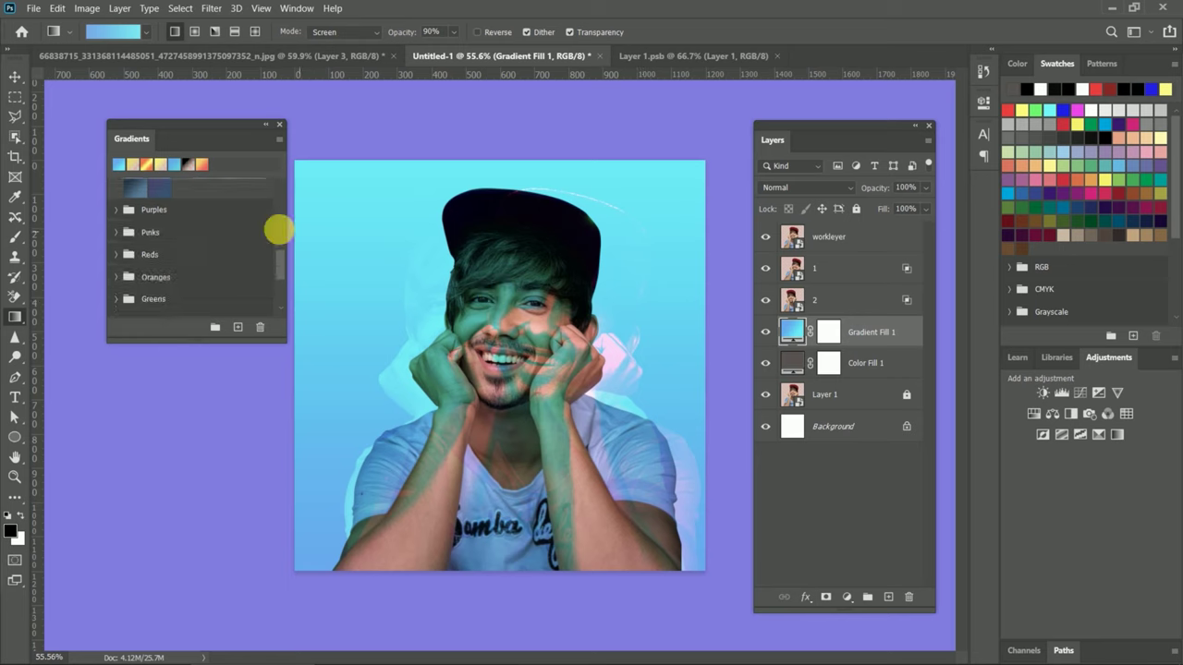
pyautogui.click(118, 231)
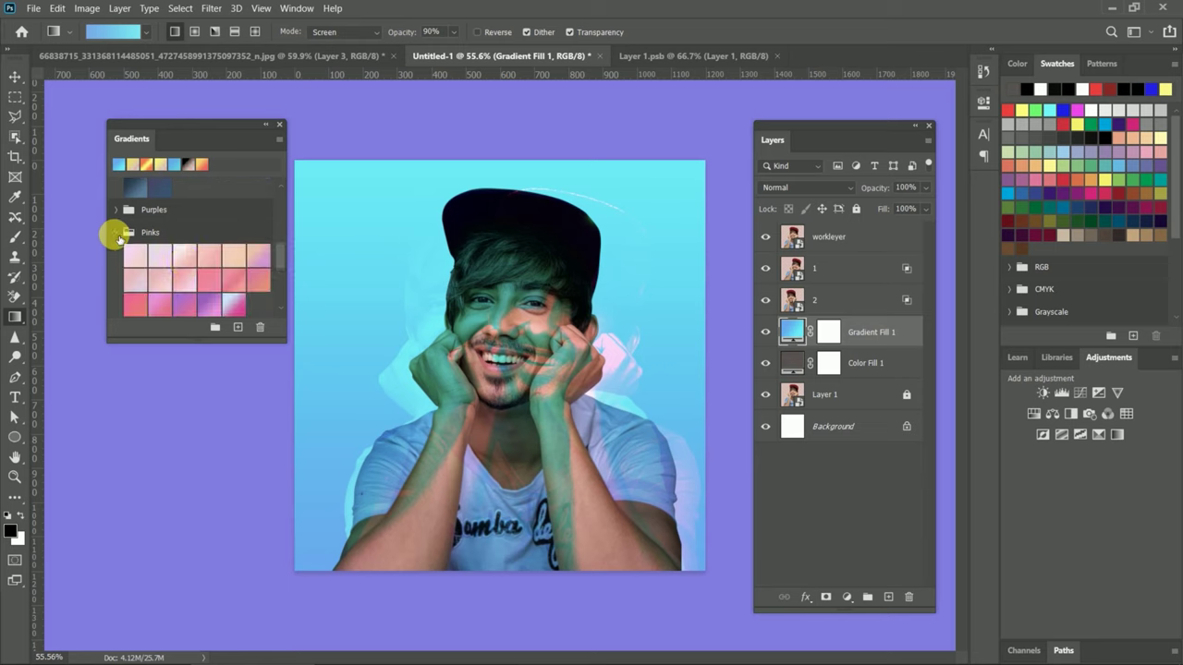
pyautogui.scroll(-1, 188, 266)
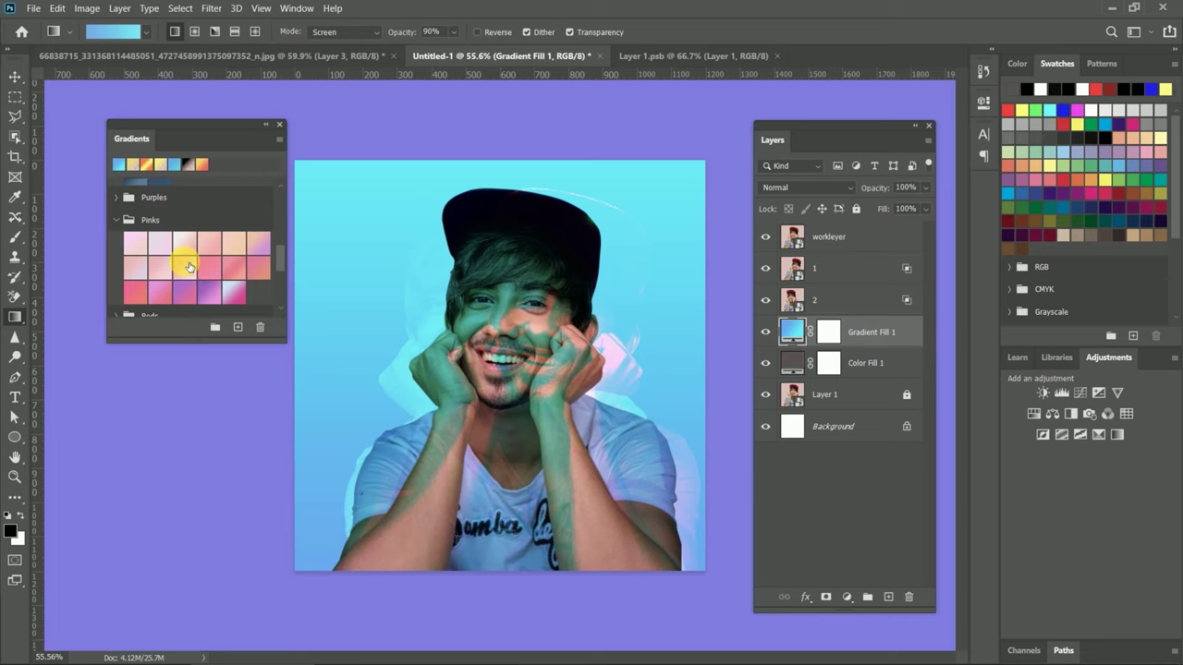
pyautogui.scroll(-2, 180, 256)
pyautogui.scroll(-2, 180, 258)
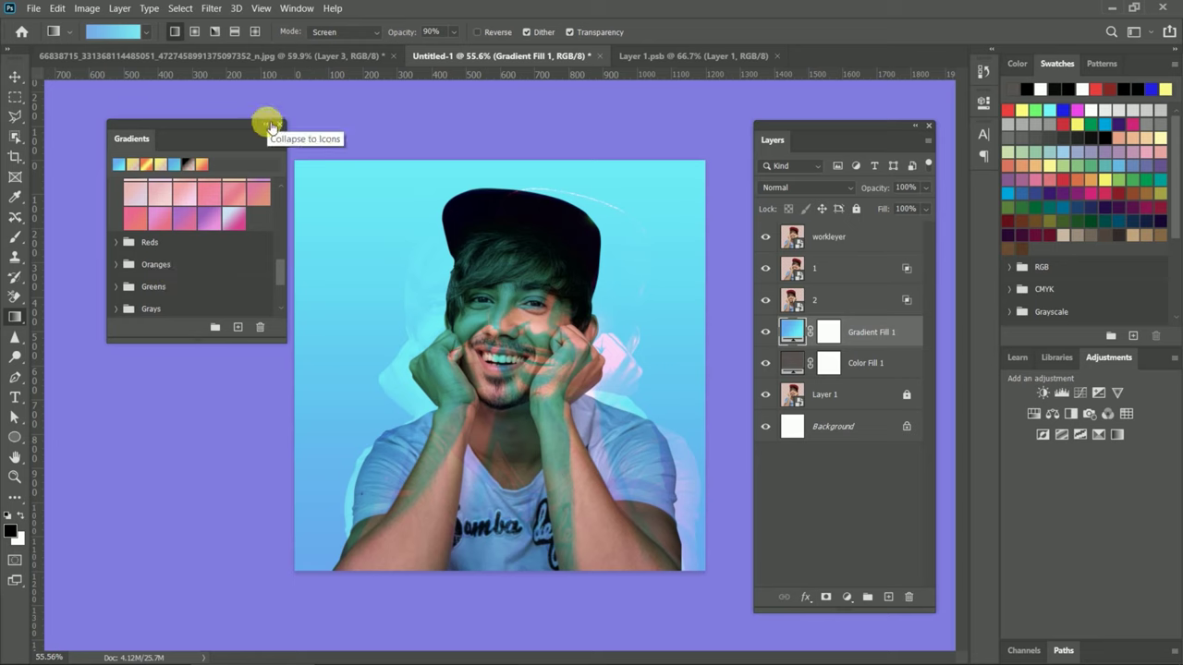
pyautogui.scroll(-1, 133, 305)
pyautogui.scroll(-2, 133, 305)
pyautogui.click(119, 275)
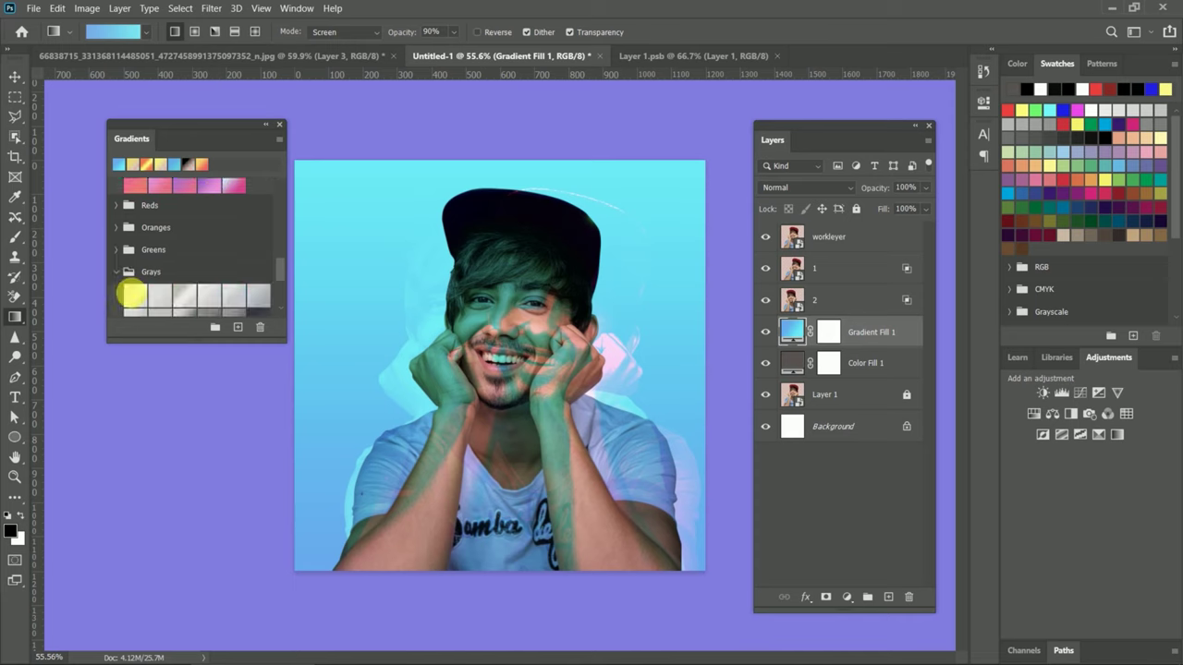
pyautogui.scroll(-1, 191, 290)
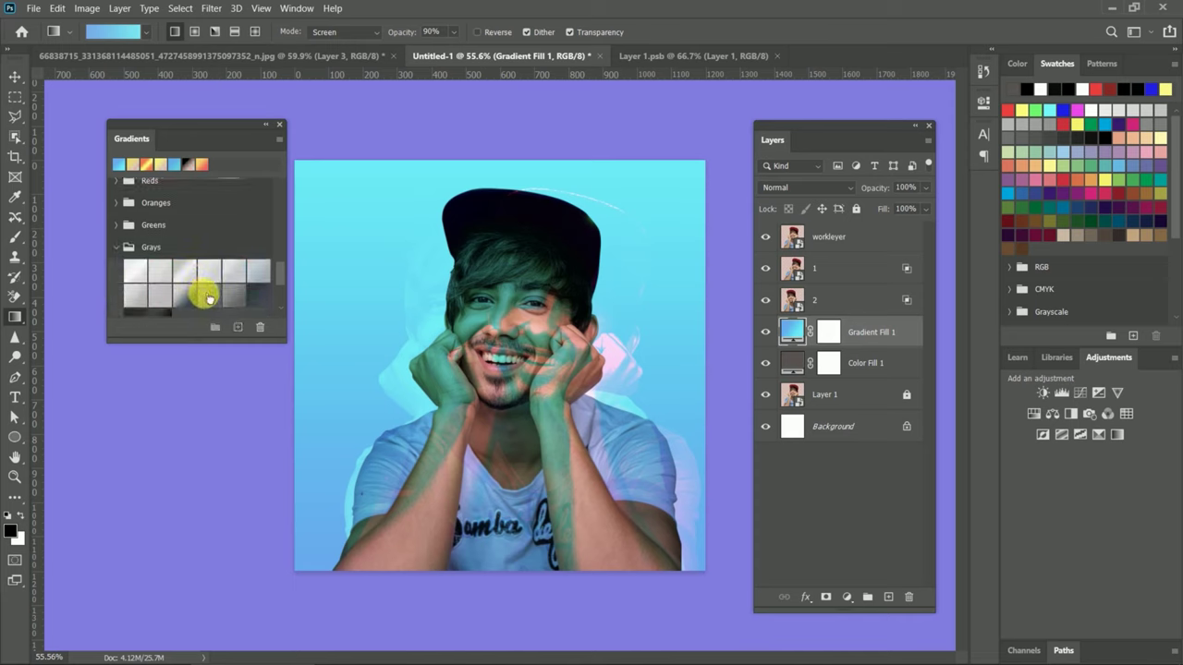
pyautogui.click(209, 295)
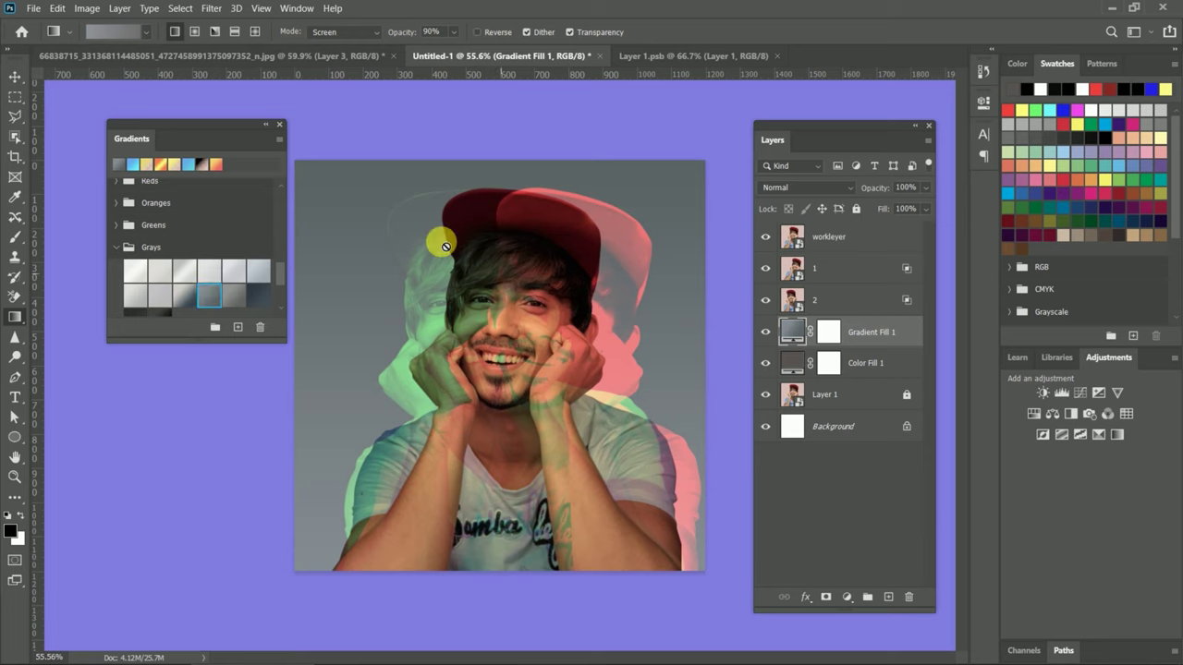